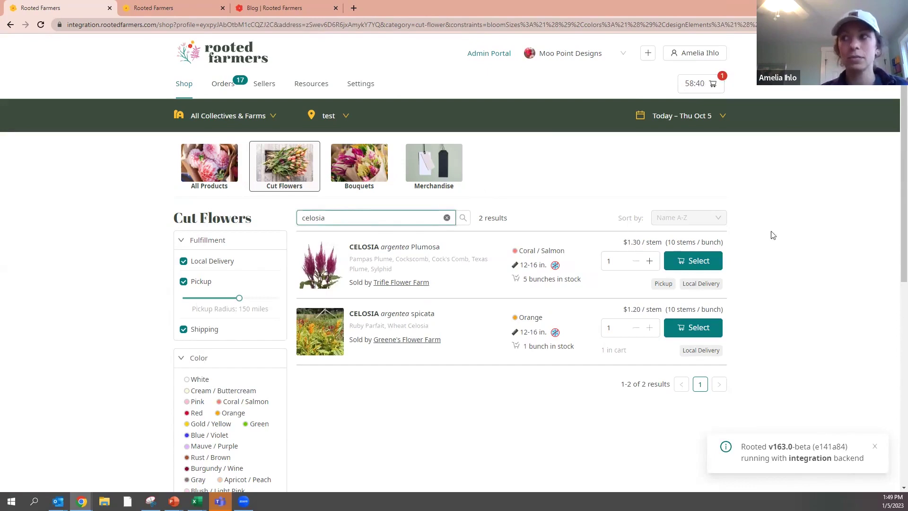
Clear the celosia product search and browse the full cut flowers list.
{"action": "key", "text": "ctrl+a"}
{"action": "key", "text": "BackSpace"}
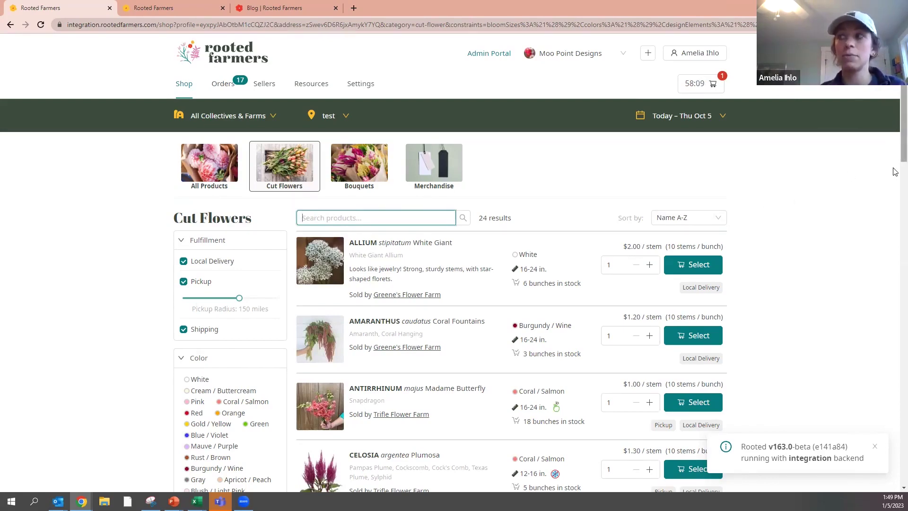
{"action": "scroll", "coordinate": [894, 189], "scroll_direction": "down", "scroll_amount": 11}
{"action": "scroll", "coordinate": [893, 236], "scroll_direction": "down", "scroll_amount": 8}
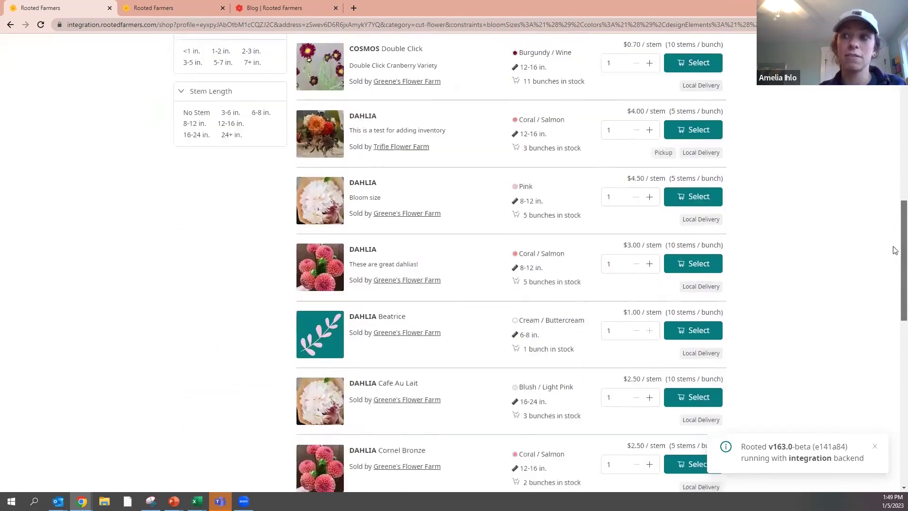
{"action": "scroll", "coordinate": [895, 340], "scroll_direction": "down", "scroll_amount": 1}
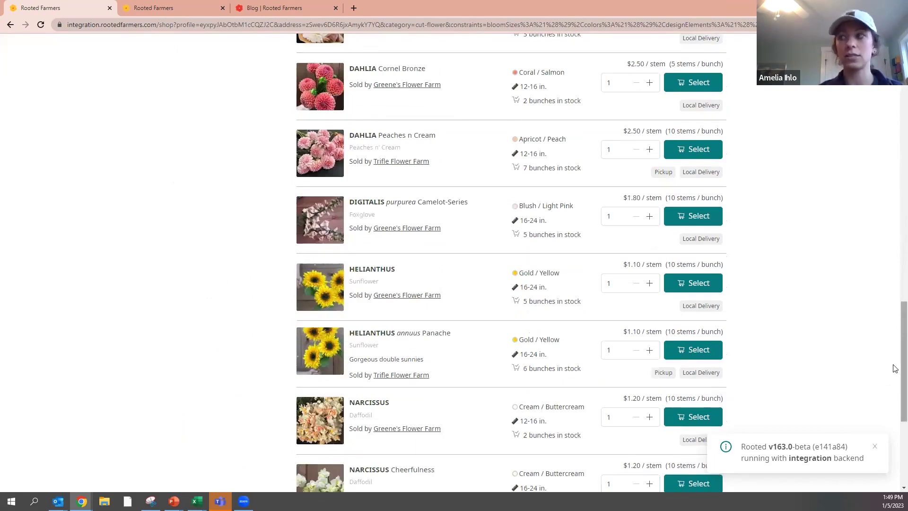
{"action": "left_click_drag", "start_coordinate": [894, 368], "coordinate": [881, 151]}
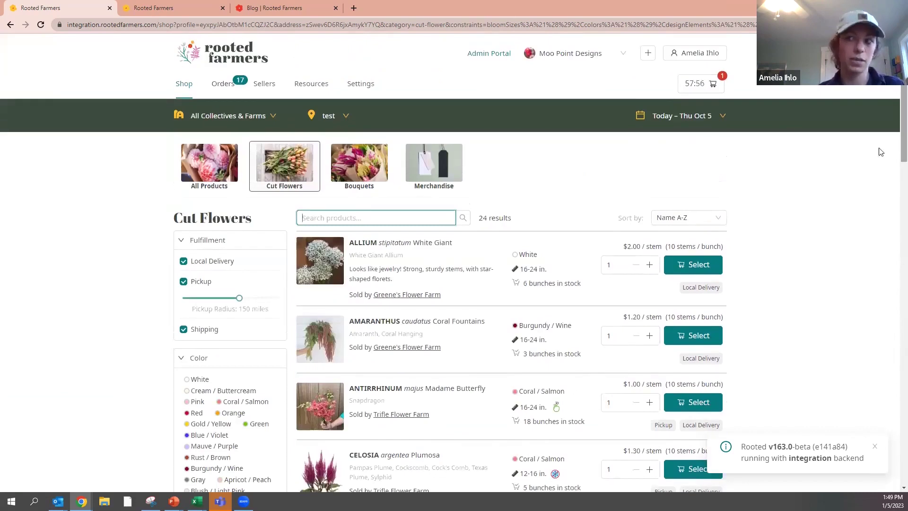
Review the cart, and view the trusted sellers for the default card in the payment methods settings.
{"action": "left_click", "coordinate": [700, 88]}
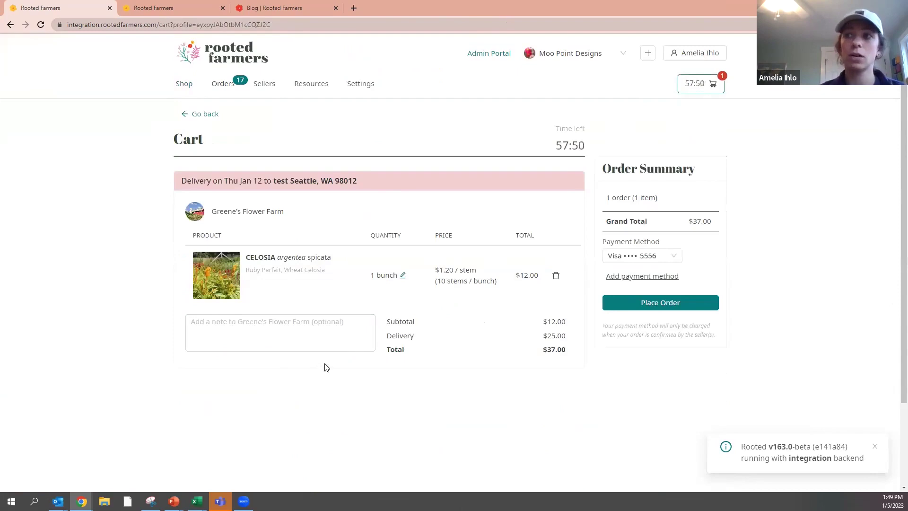
{"action": "left_click", "coordinate": [357, 88]}
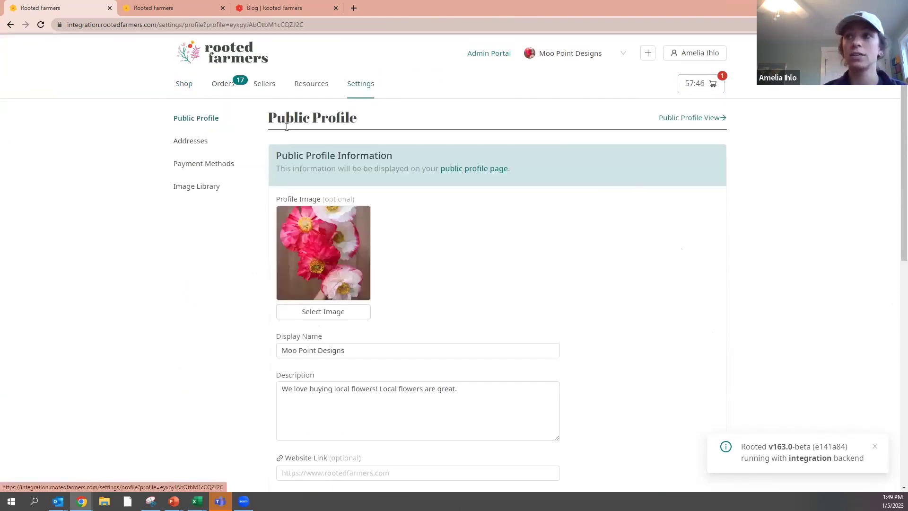
{"action": "left_click", "coordinate": [203, 164]}
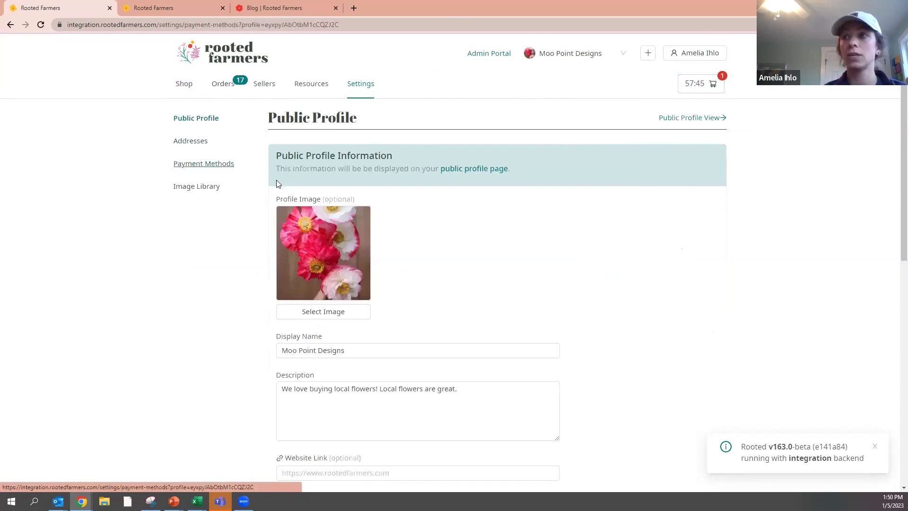
{"action": "left_click", "coordinate": [402, 158]}
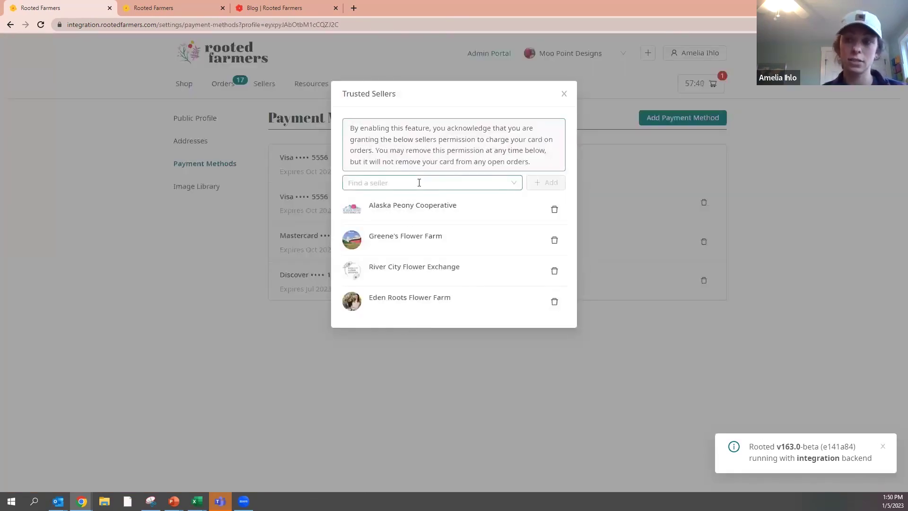
{"action": "left_click", "coordinate": [179, 249]}
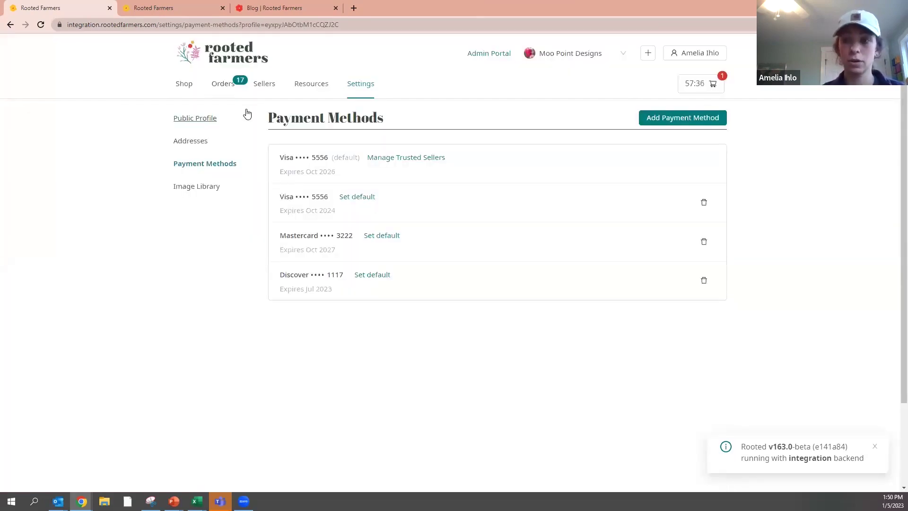
Check the buyer's pre-orders and return to the shop's full product listing.
{"action": "left_click", "coordinate": [221, 88]}
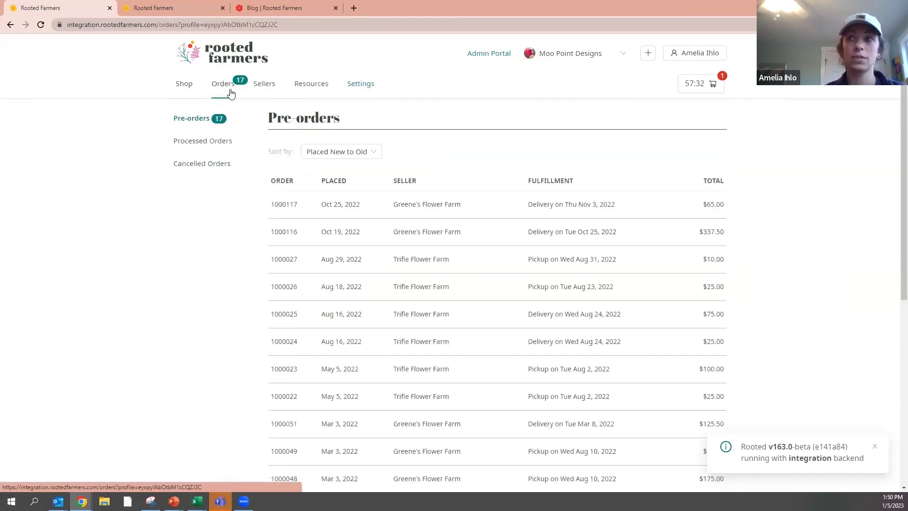
{"action": "left_click", "coordinate": [186, 91]}
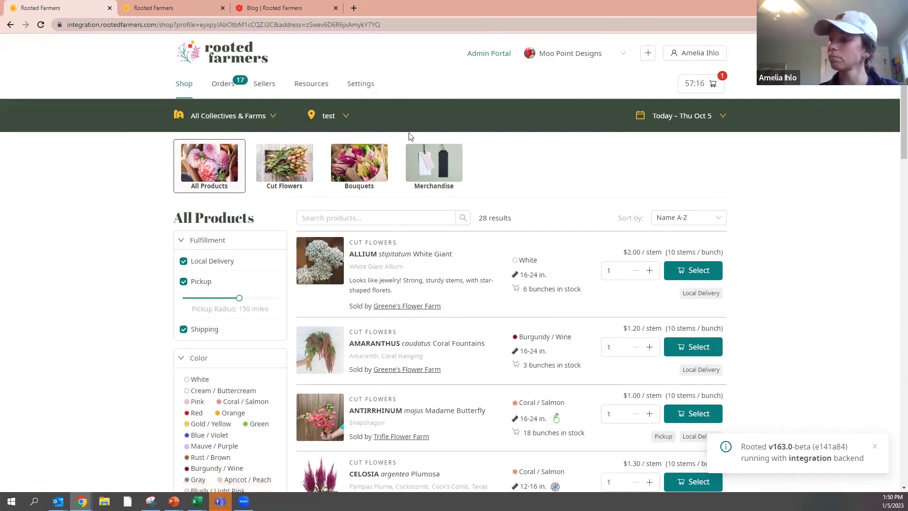
Switch to the farm's seller account and open its wholesale store settings to examine the product categories.
{"action": "left_click", "coordinate": [165, 9]}
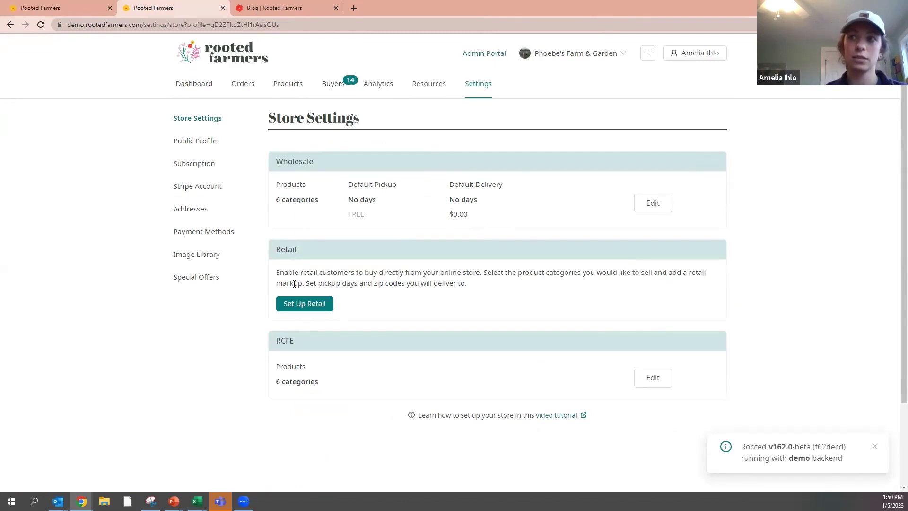
{"action": "left_click", "coordinate": [313, 340]}
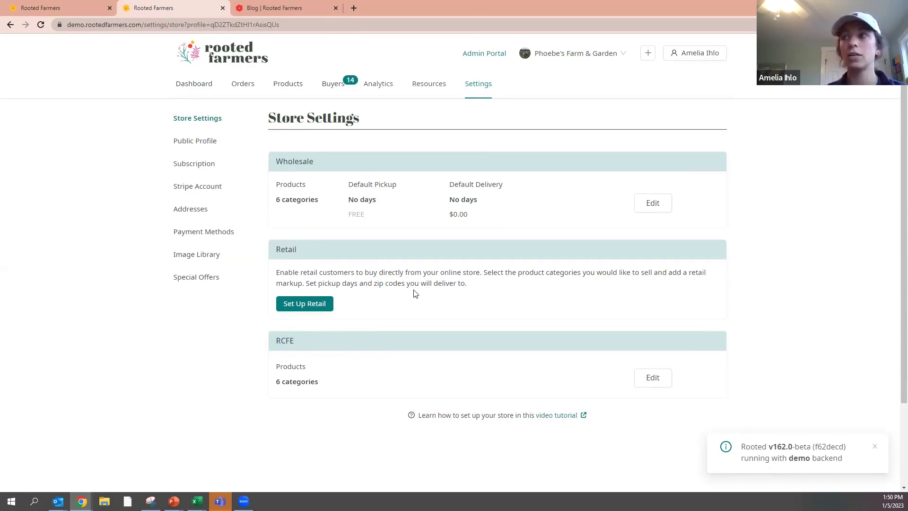
{"action": "left_click", "coordinate": [641, 204]}
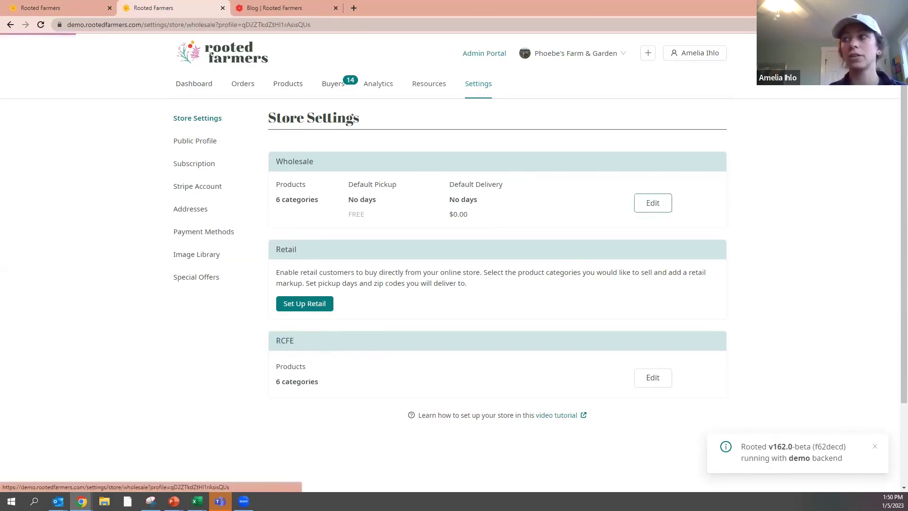
{"action": "scroll", "coordinate": [895, 96], "scroll_direction": "down", "scroll_amount": 2}
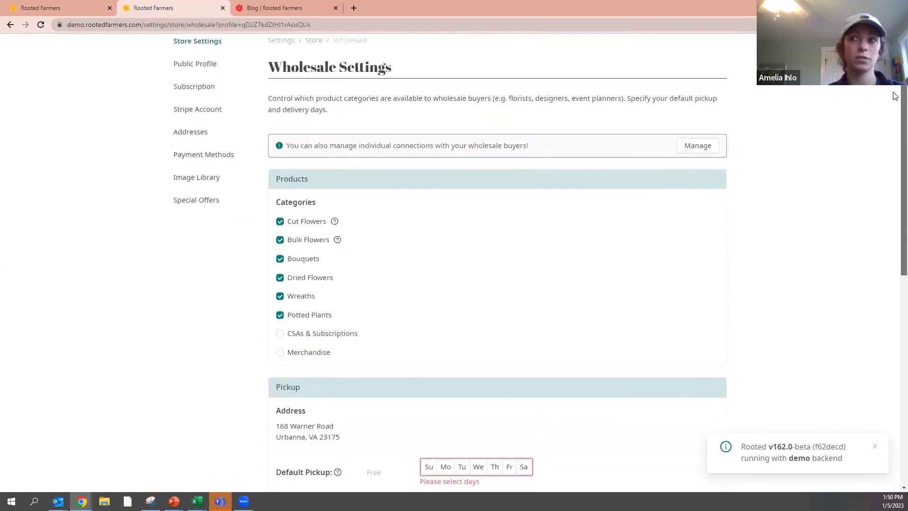
{"action": "scroll", "coordinate": [894, 95], "scroll_direction": "down", "scroll_amount": 1}
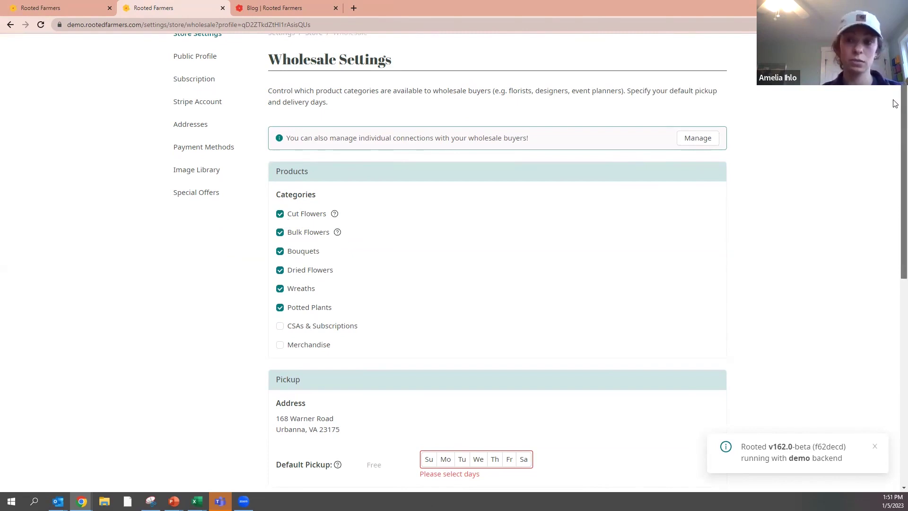
Set the wholesale default pickup and default delivery days to Wednesday, with a default delivery fee of $10.00.
{"action": "scroll", "coordinate": [895, 118], "scroll_direction": "down", "scroll_amount": 3}
{"action": "scroll", "coordinate": [895, 154], "scroll_direction": "down", "scroll_amount": 1}
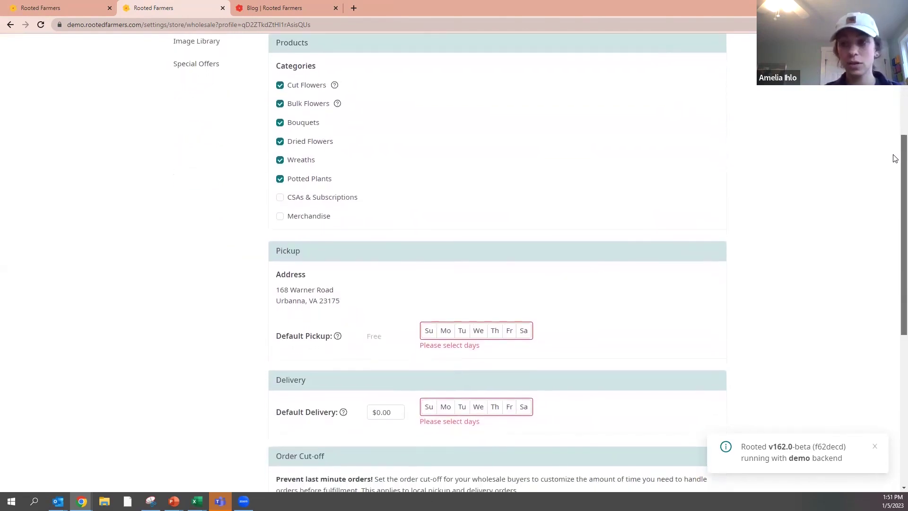
{"action": "scroll", "coordinate": [895, 159], "scroll_direction": "down", "scroll_amount": 1}
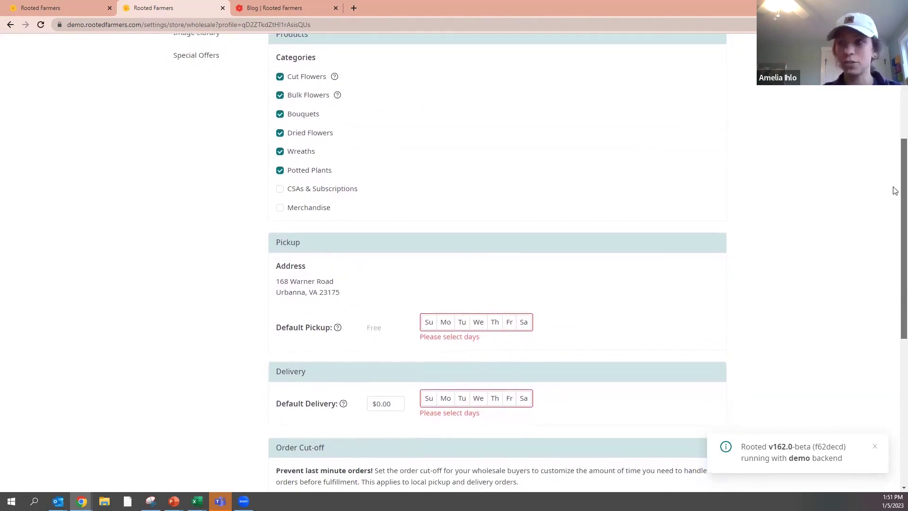
{"action": "scroll", "coordinate": [894, 191], "scroll_direction": "down", "scroll_amount": 2}
{"action": "scroll", "coordinate": [894, 208], "scroll_direction": "down", "scroll_amount": 2}
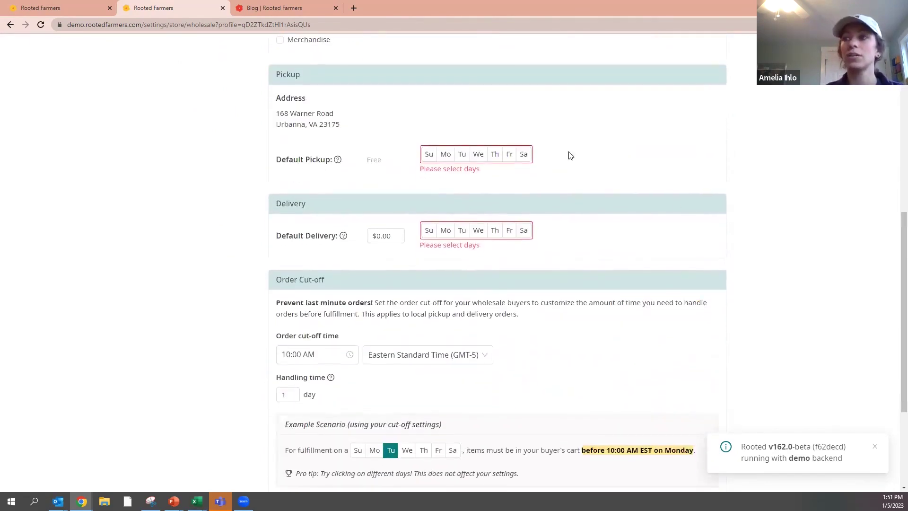
{"action": "left_click", "coordinate": [479, 154]}
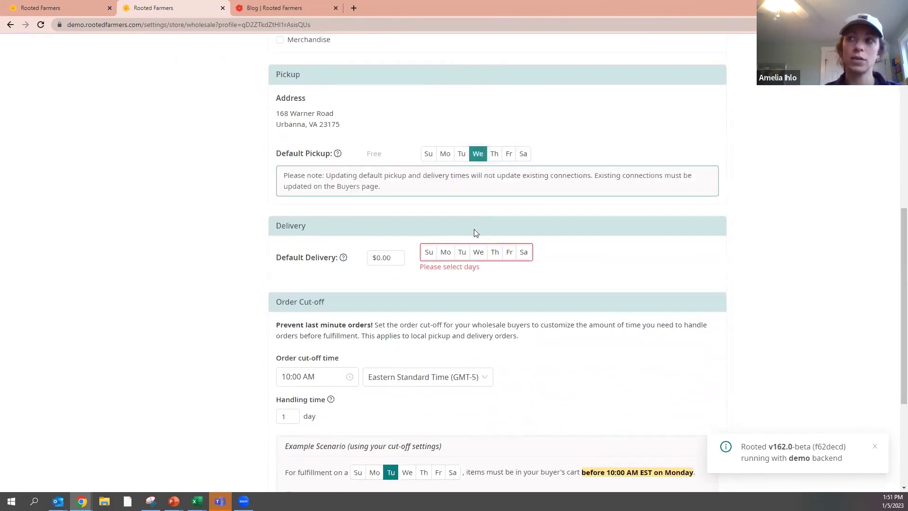
{"action": "left_click", "coordinate": [480, 253]}
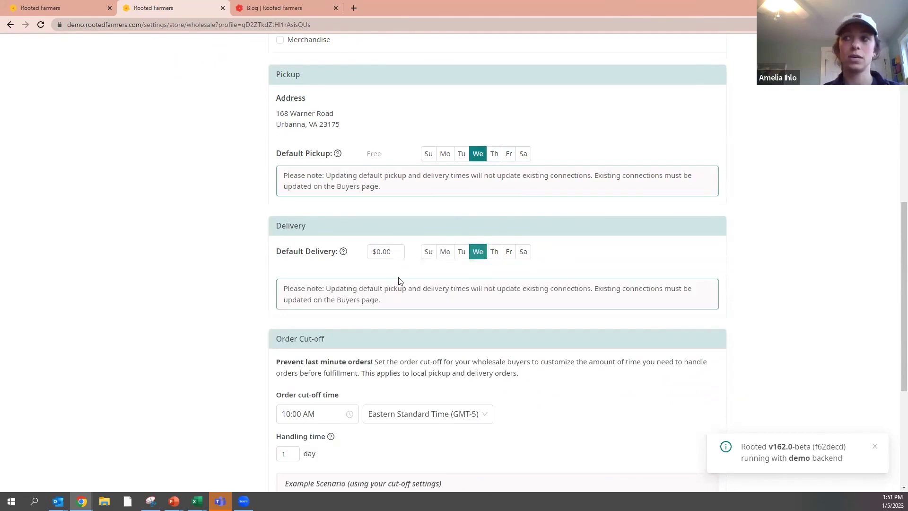
{"action": "left_click", "coordinate": [380, 252]}
{"action": "triple_click", "coordinate": [382, 251]}
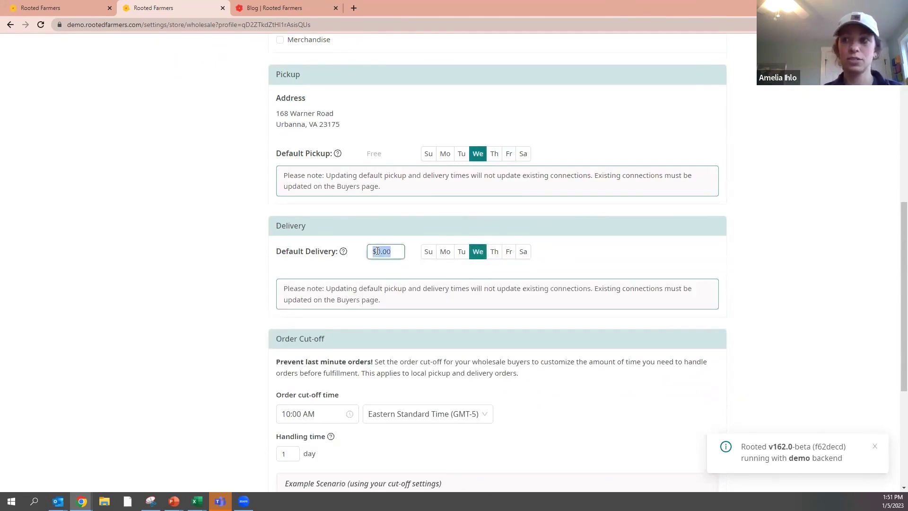
{"action": "left_click", "coordinate": [383, 251]}
{"action": "type", "text": "1"}
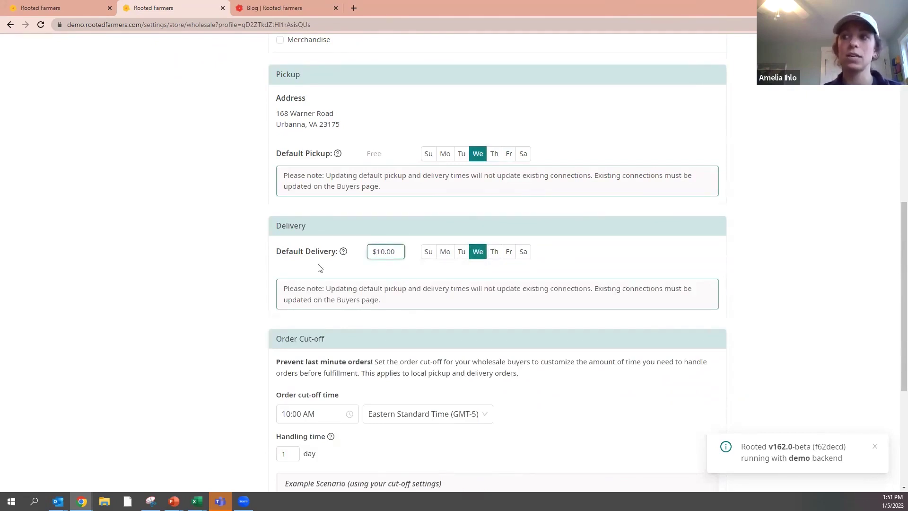
{"action": "left_click", "coordinate": [206, 263]}
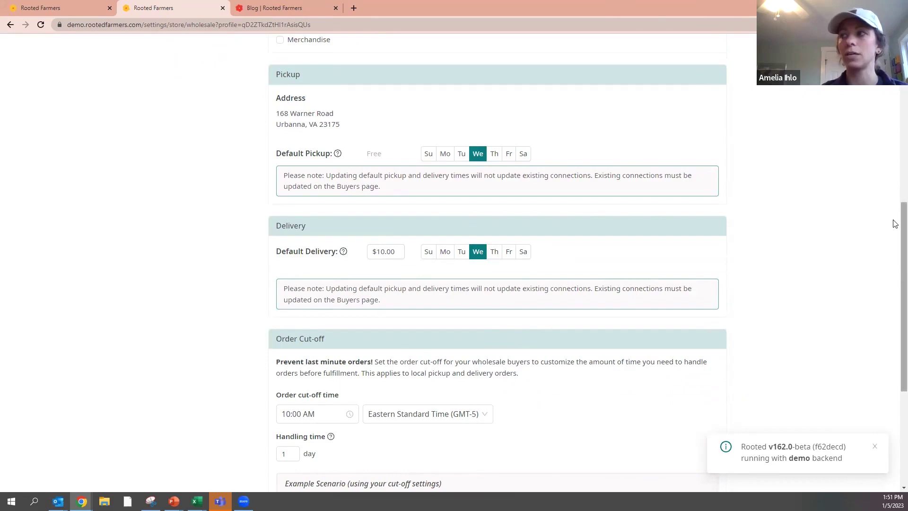
Examine the wholesale order cut-off settings and go to the products list, abandoning the unsaved changes.
{"action": "left_click_drag", "start_coordinate": [902, 218], "coordinate": [895, 296]}
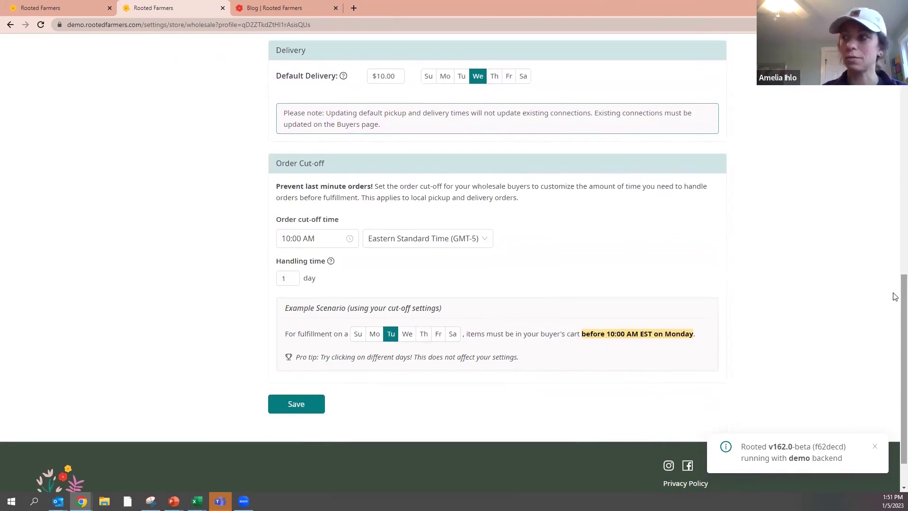
{"action": "scroll", "coordinate": [893, 255], "scroll_direction": "up", "scroll_amount": 15}
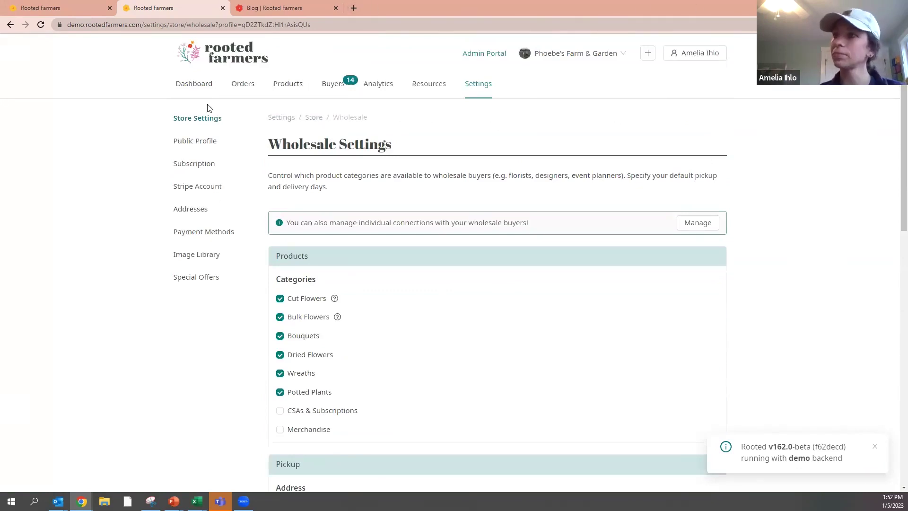
{"action": "left_click", "coordinate": [283, 93]}
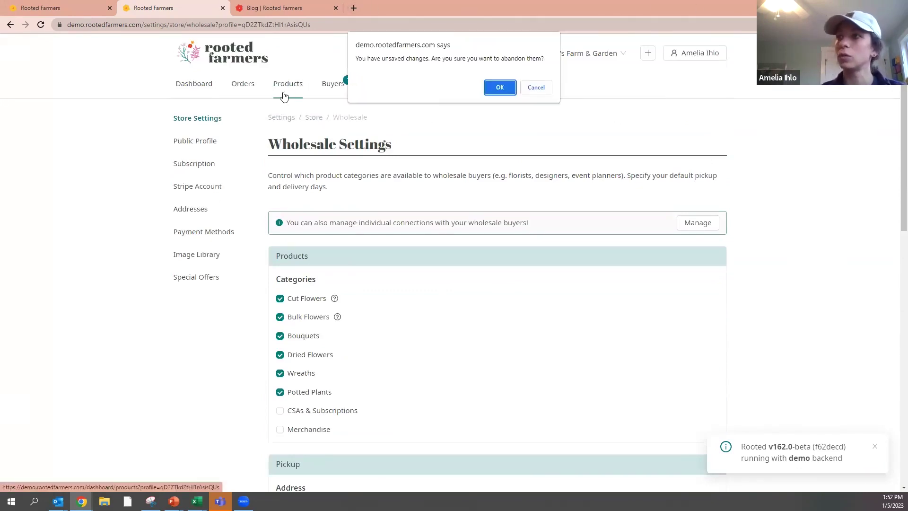
{"action": "left_click", "coordinate": [498, 88]}
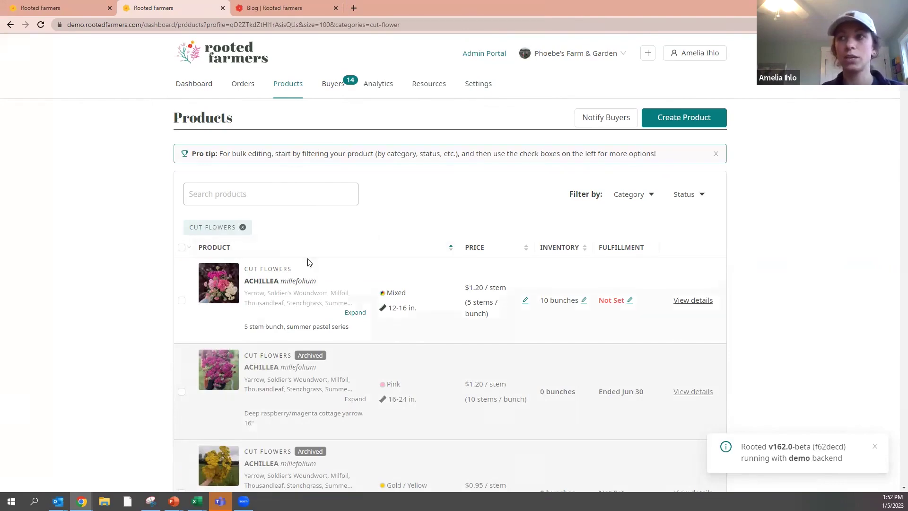
Start a new cut flowers product and choose ZINNIA elegans Benarys Giant as its flower, searching for "zinnia".
{"action": "left_click", "coordinate": [672, 123]}
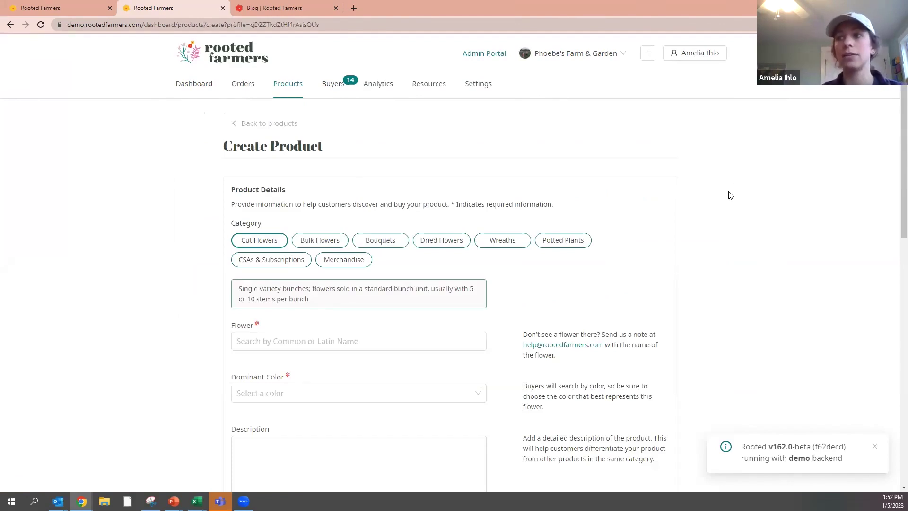
{"action": "scroll", "coordinate": [895, 153], "scroll_direction": "down", "scroll_amount": 1}
{"action": "scroll", "coordinate": [895, 154], "scroll_direction": "down", "scroll_amount": 2}
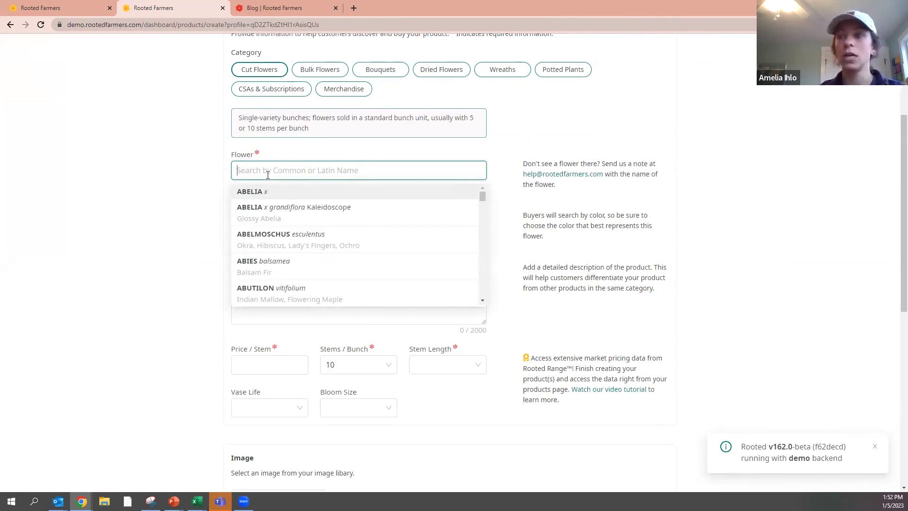
{"action": "type", "text": "zinnia"}
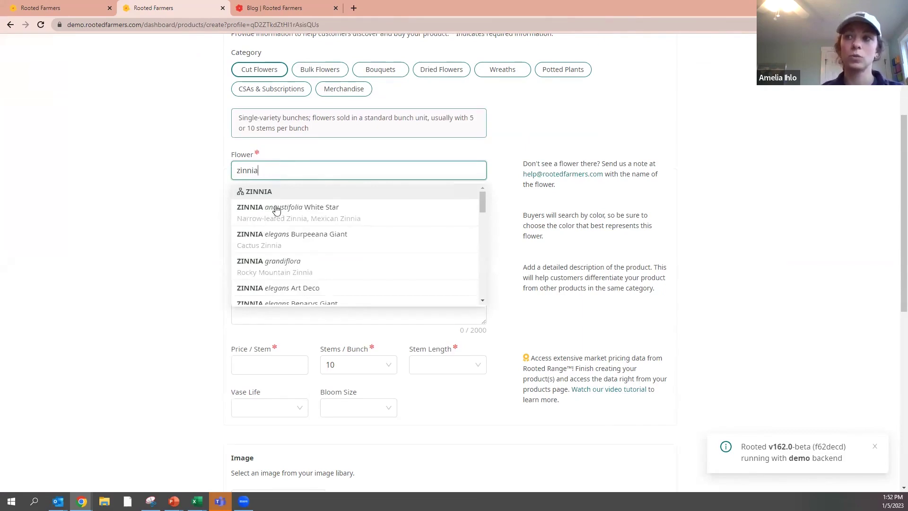
{"action": "left_click", "coordinate": [279, 303]}
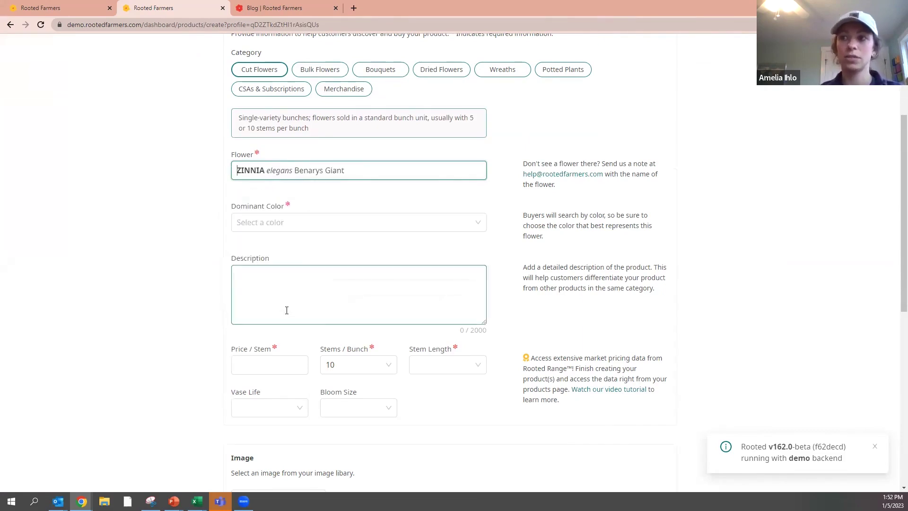
Set the zinnia product's dominant color to Coral / Salmon and stem length to 12-16 in., reviewing the stems-per-bunch options.
{"action": "left_click", "coordinate": [276, 229]}
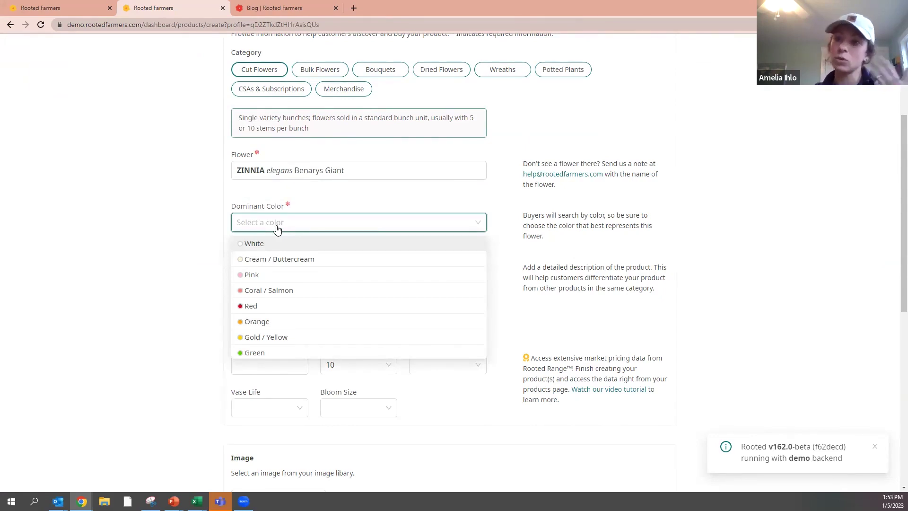
{"action": "left_click", "coordinate": [257, 291]}
{"action": "left_click", "coordinate": [259, 302]}
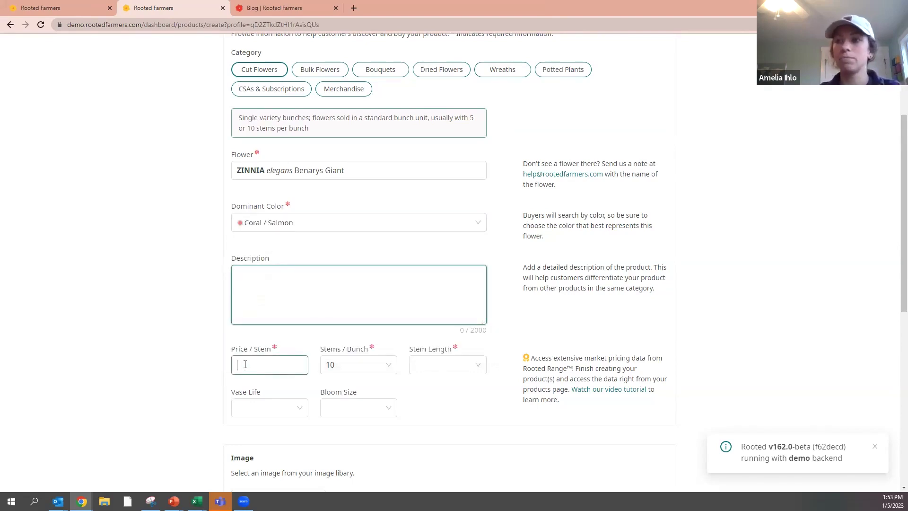
{"action": "left_click", "coordinate": [366, 371]}
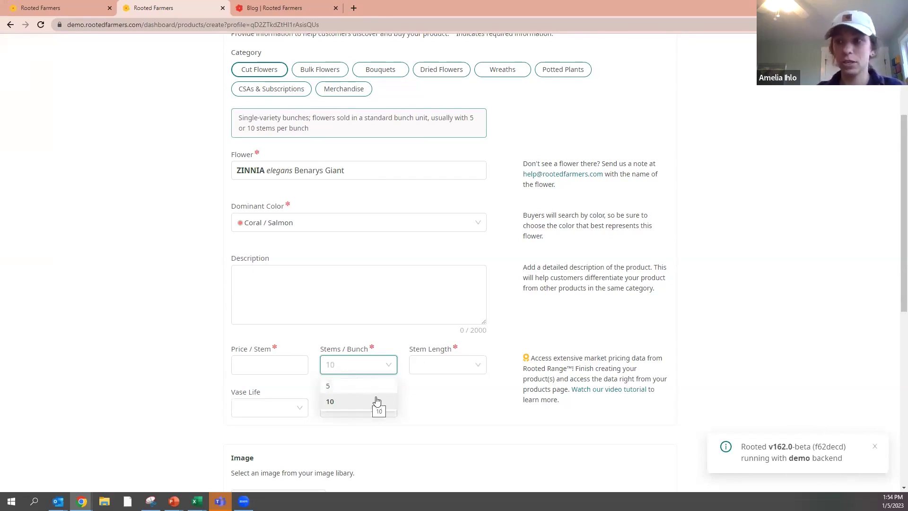
{"action": "left_click", "coordinate": [470, 401]}
{"action": "left_click", "coordinate": [436, 367]}
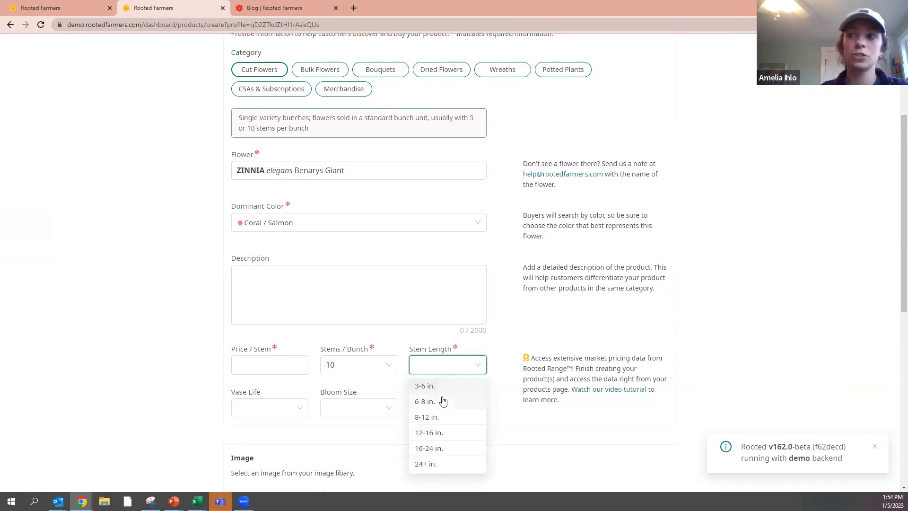
{"action": "left_click", "coordinate": [442, 437]}
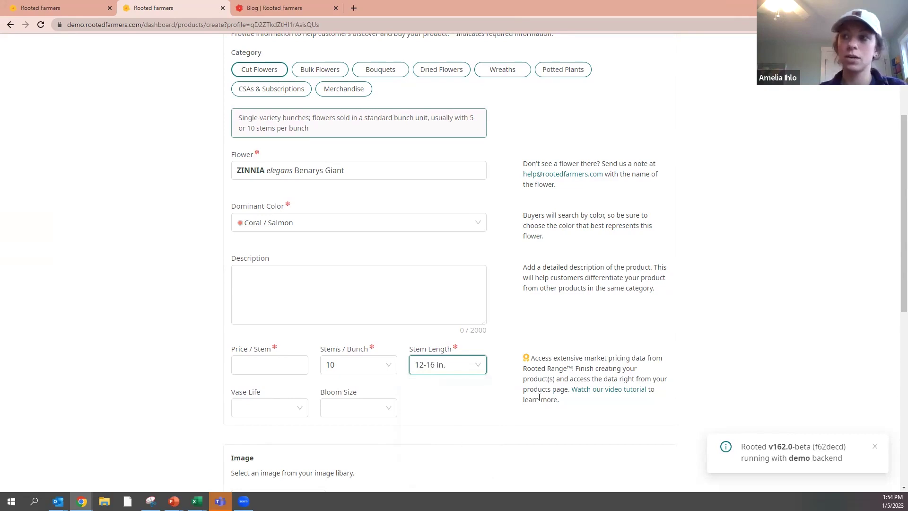
Examine the product's vase life, bloom size, image and availability fields, and cancel the product creation.
{"action": "left_click", "coordinate": [237, 412]}
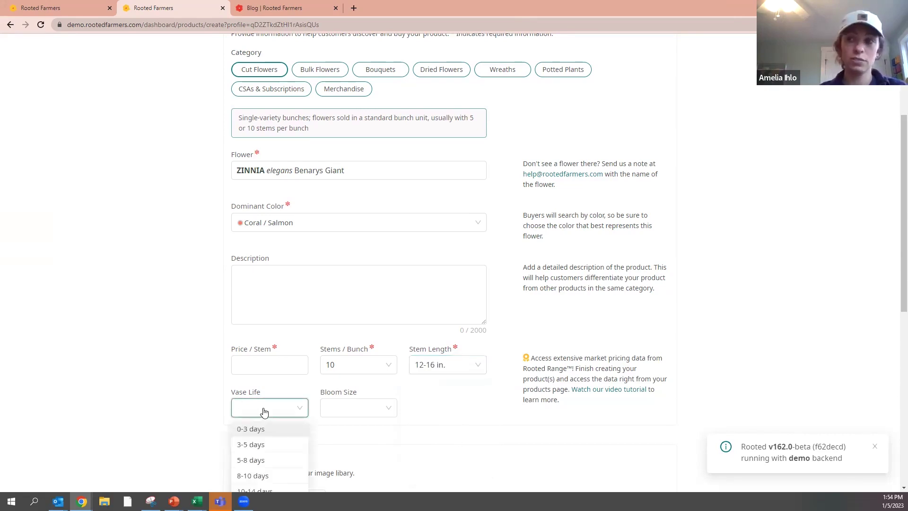
{"action": "left_click", "coordinate": [352, 411]}
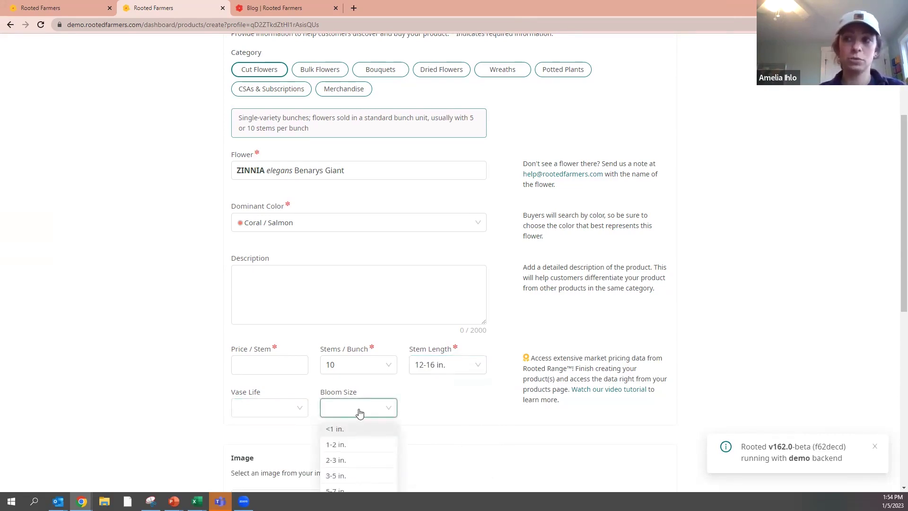
{"action": "left_click", "coordinate": [452, 419]}
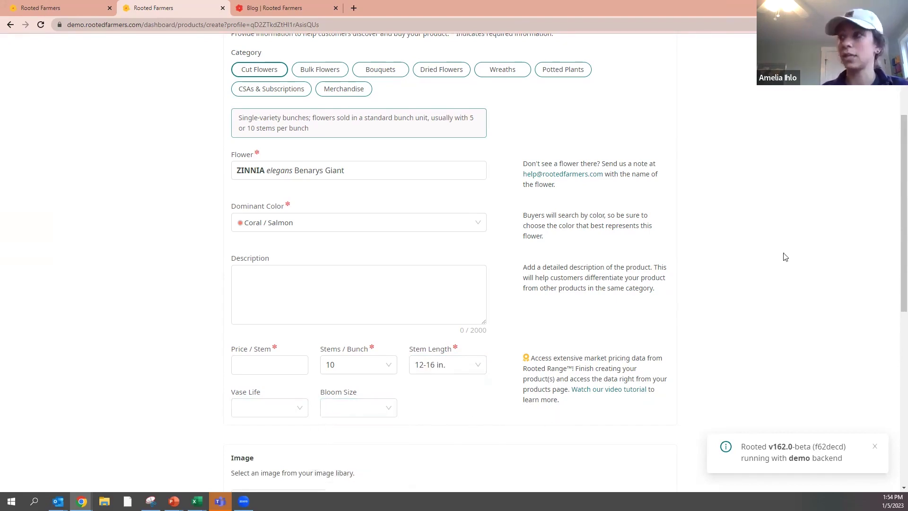
{"action": "scroll", "coordinate": [893, 204], "scroll_direction": "down", "scroll_amount": 4}
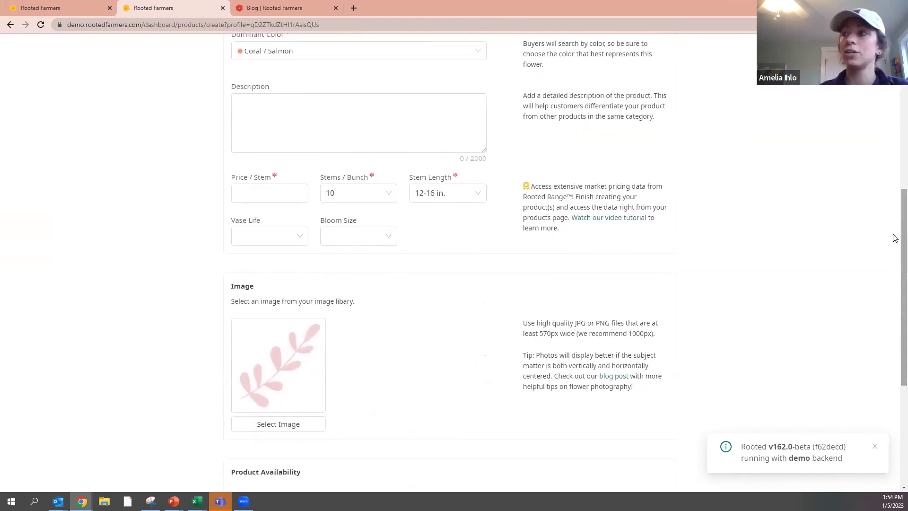
{"action": "scroll", "coordinate": [895, 255], "scroll_direction": "down", "scroll_amount": 1}
{"action": "scroll", "coordinate": [895, 268], "scroll_direction": "down", "scroll_amount": 2}
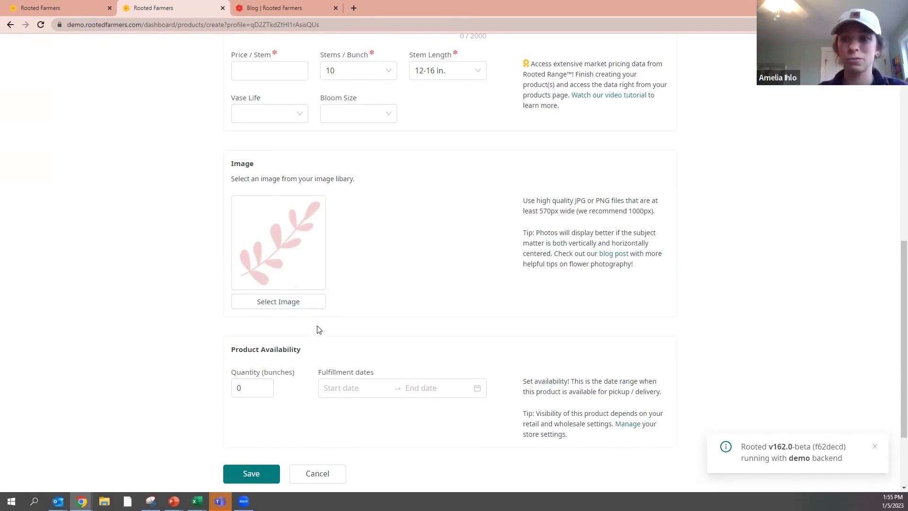
{"action": "left_click", "coordinate": [253, 386]}
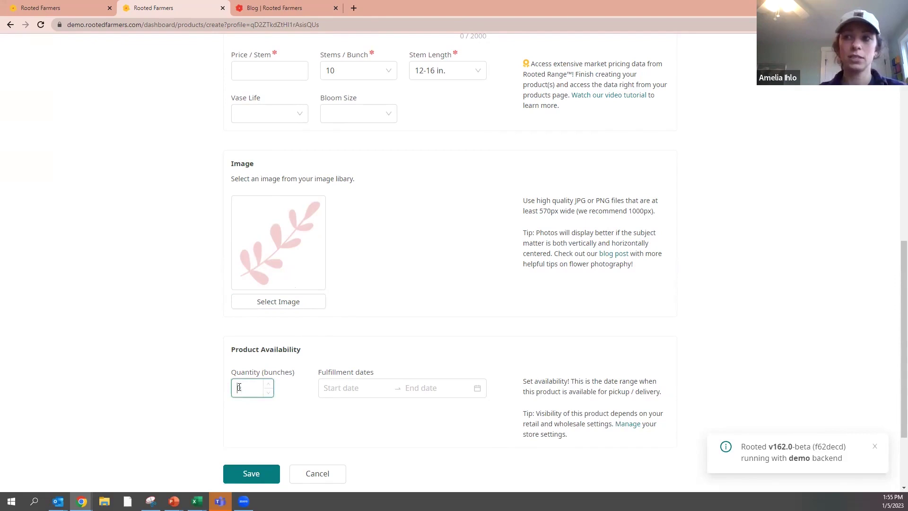
{"action": "left_click", "coordinate": [344, 387]}
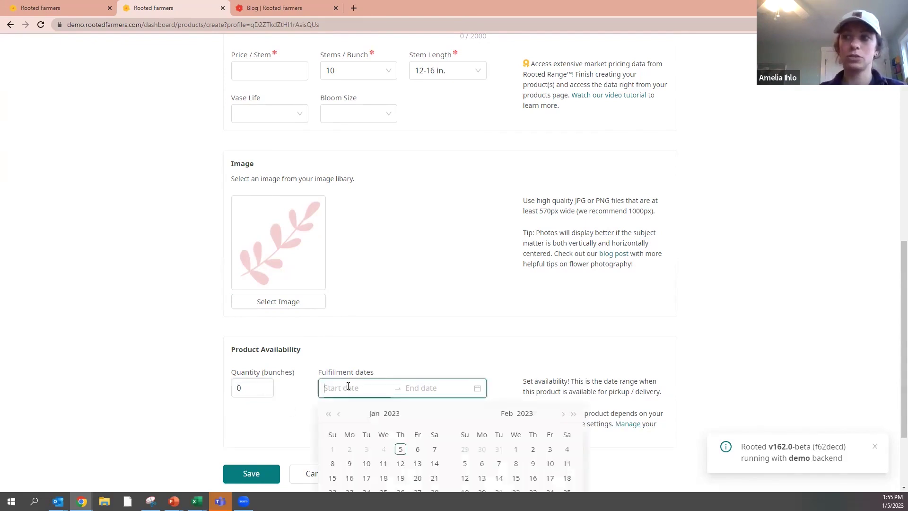
{"action": "left_click", "coordinate": [264, 422]}
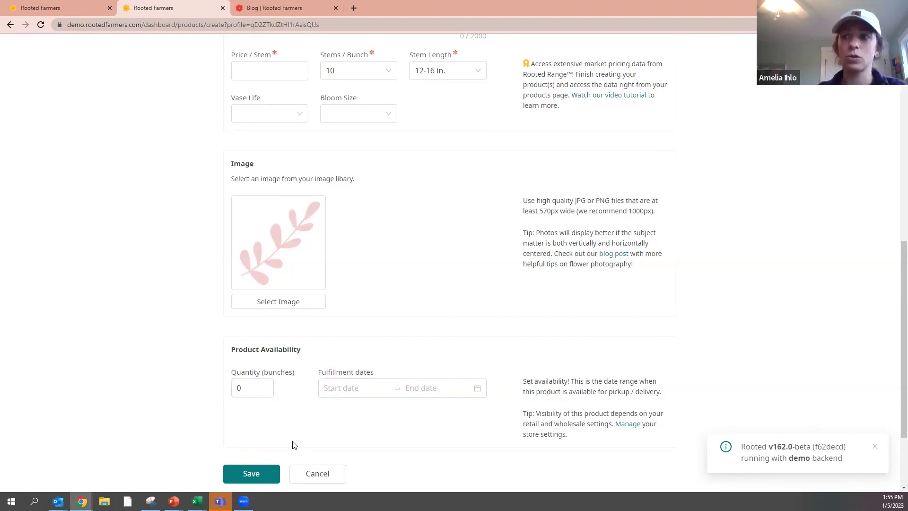
{"action": "left_click", "coordinate": [318, 475]}
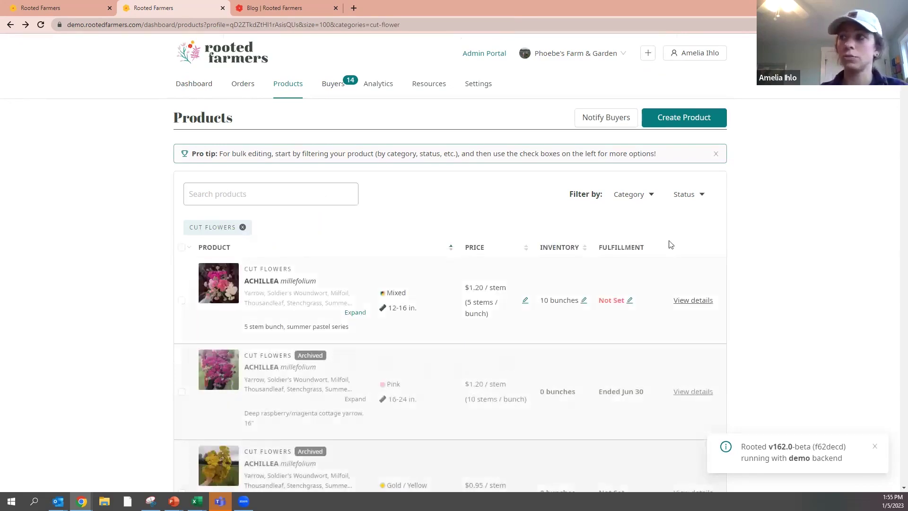
Filter the cut flowers product list by Active status.
{"action": "left_click", "coordinate": [688, 200]}
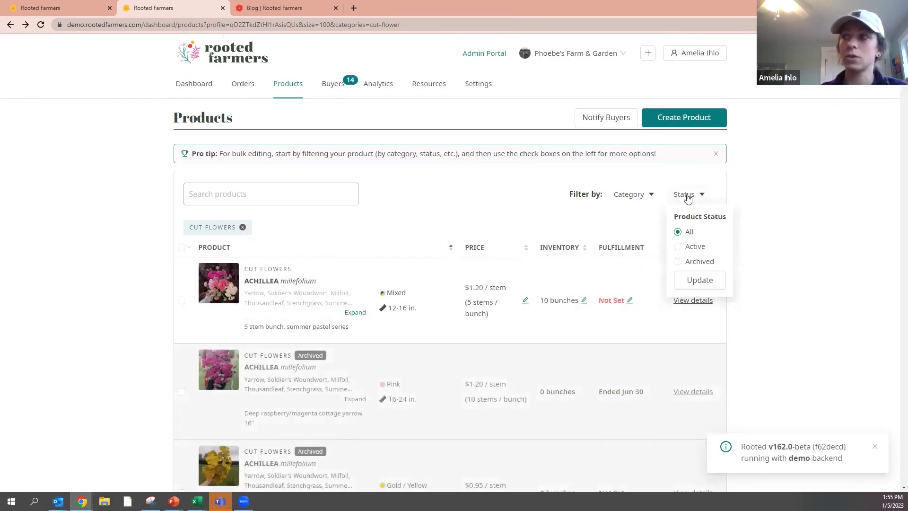
{"action": "left_click", "coordinate": [693, 252]}
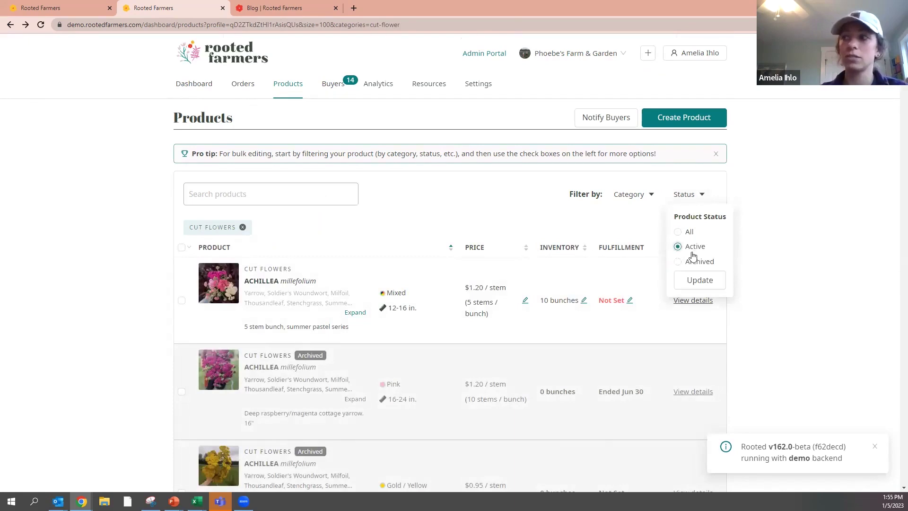
{"action": "left_click", "coordinate": [694, 281]}
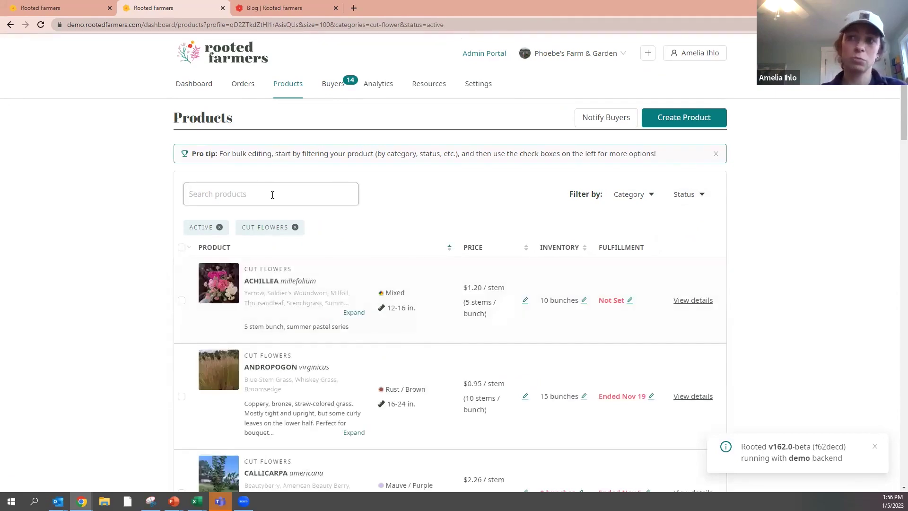
{"action": "left_click", "coordinate": [446, 211]}
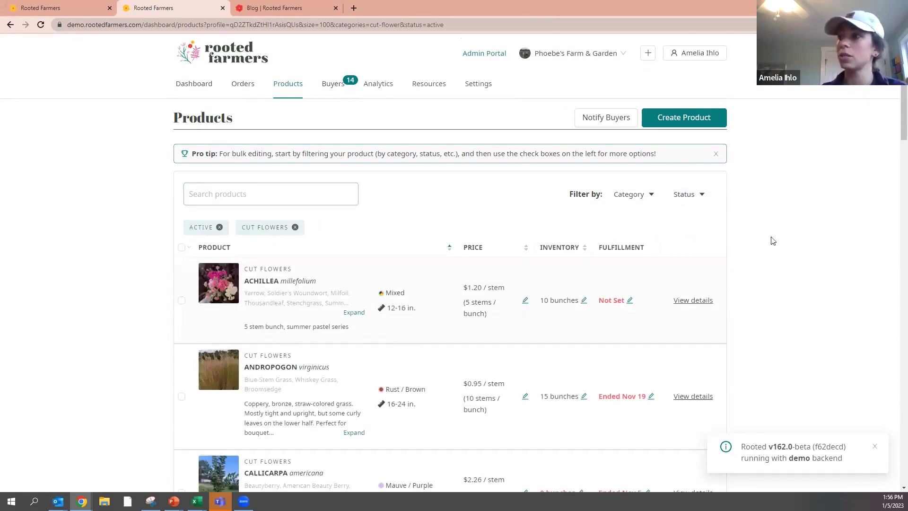
Select all active cut flower products and bulk-set their fulfillment dates to Jan 5, 2023 through Jan 12, 2023.
{"action": "scroll", "coordinate": [895, 97], "scroll_direction": "down", "scroll_amount": 4}
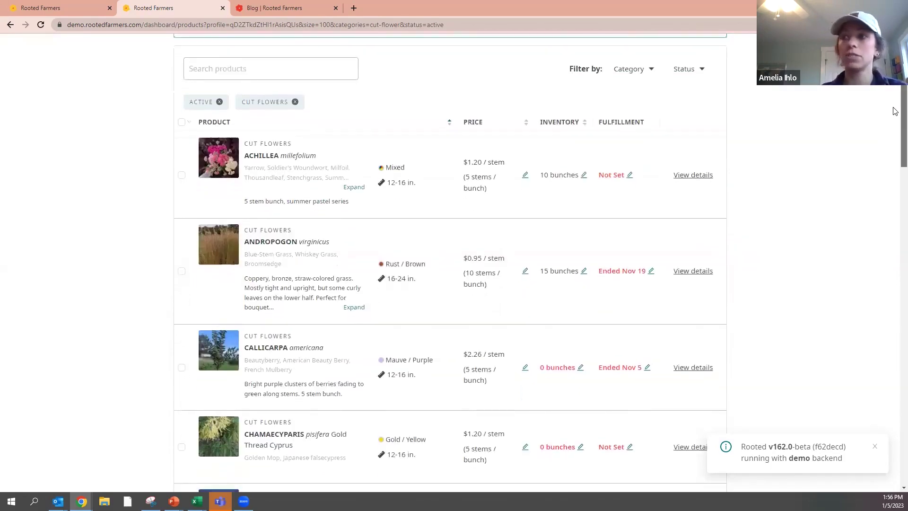
{"action": "scroll", "coordinate": [895, 123], "scroll_direction": "down", "scroll_amount": 9}
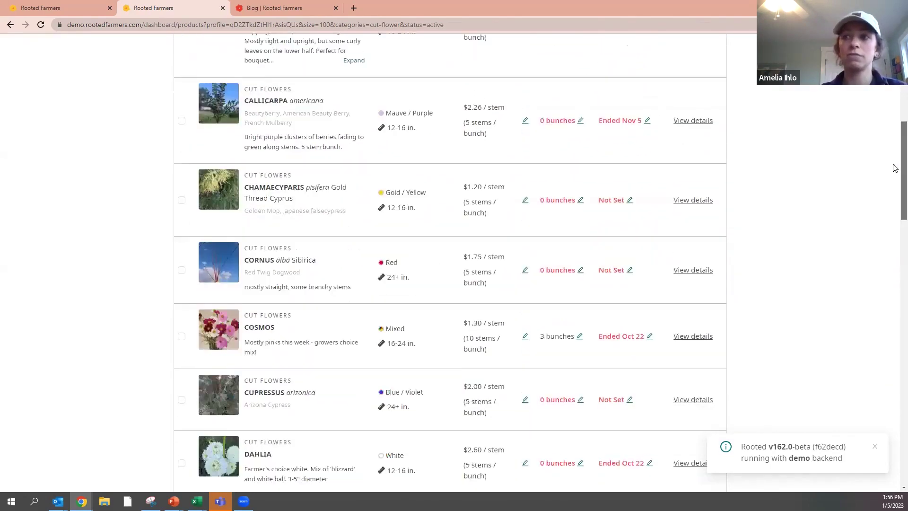
{"action": "scroll", "coordinate": [894, 237], "scroll_direction": "down", "scroll_amount": 3}
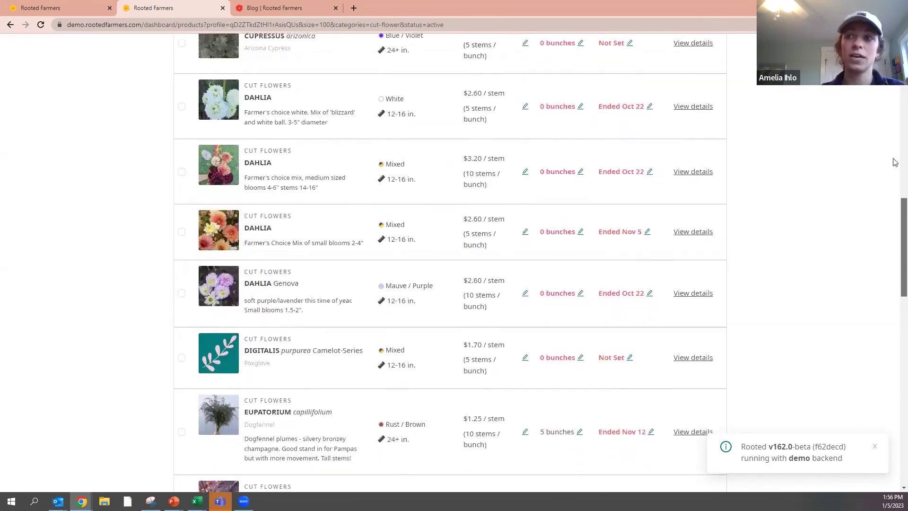
{"action": "scroll", "coordinate": [891, 156], "scroll_direction": "up", "scroll_amount": 15}
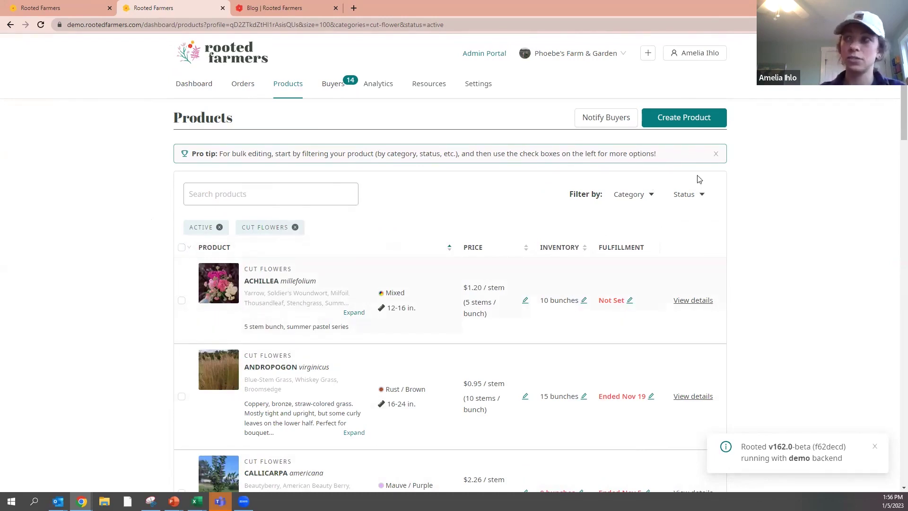
{"action": "mouse_move", "coordinate": [895, 138]}
{"action": "left_mouse_down"}
{"action": "mouse_move", "coordinate": [895, 230]}
{"action": "mouse_move", "coordinate": [894, 130]}
{"action": "left_mouse_up"}
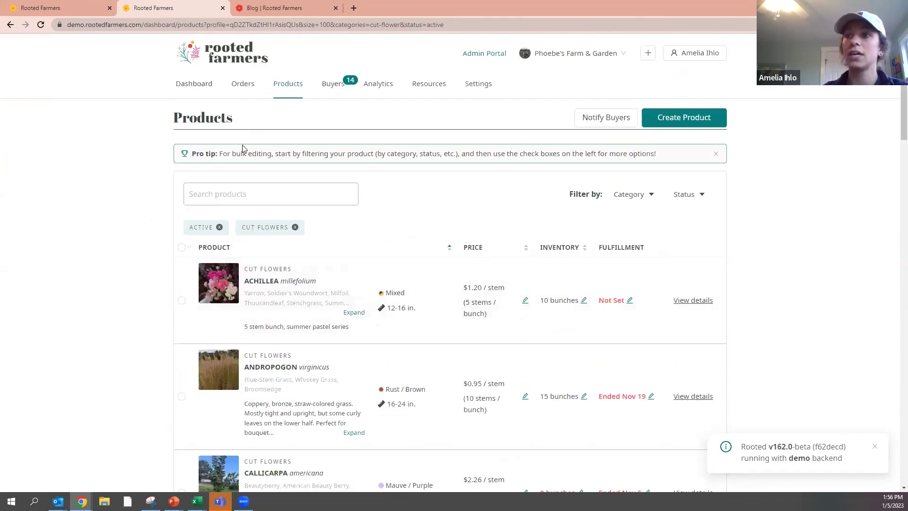
{"action": "left_click", "coordinate": [181, 247]}
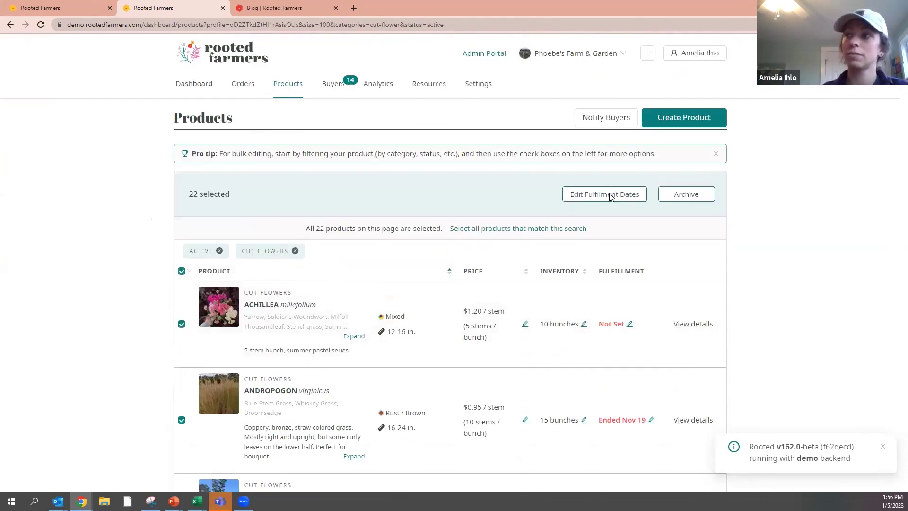
{"action": "left_click", "coordinate": [607, 196]}
{"action": "left_click", "coordinate": [379, 139]}
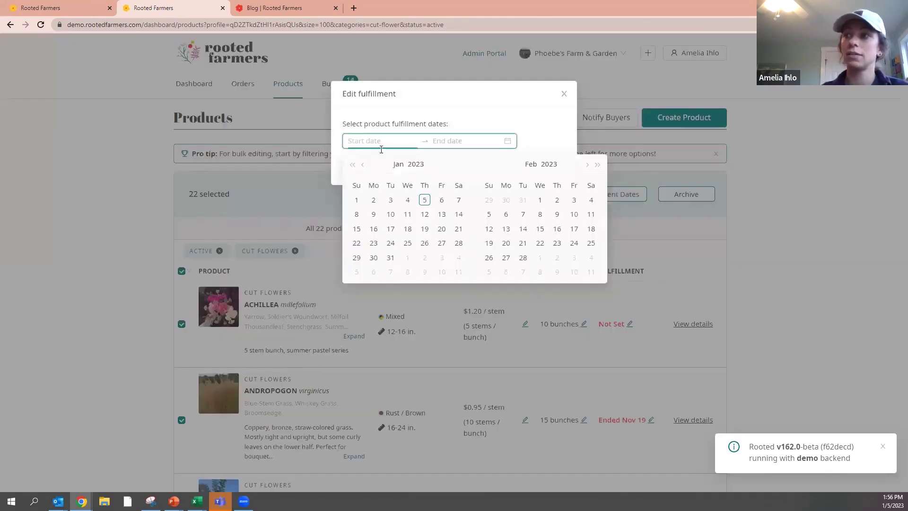
{"action": "left_click", "coordinate": [424, 200]}
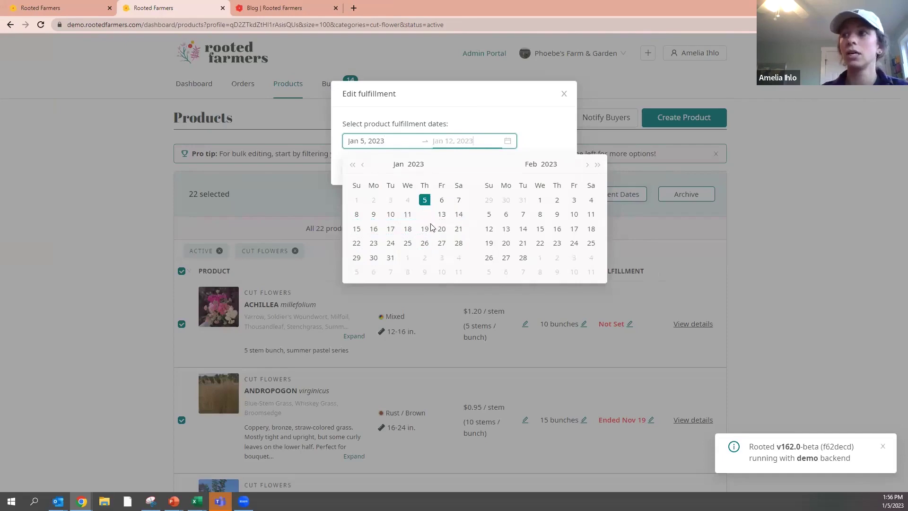
{"action": "left_click", "coordinate": [425, 214]}
{"action": "left_click", "coordinate": [542, 173]}
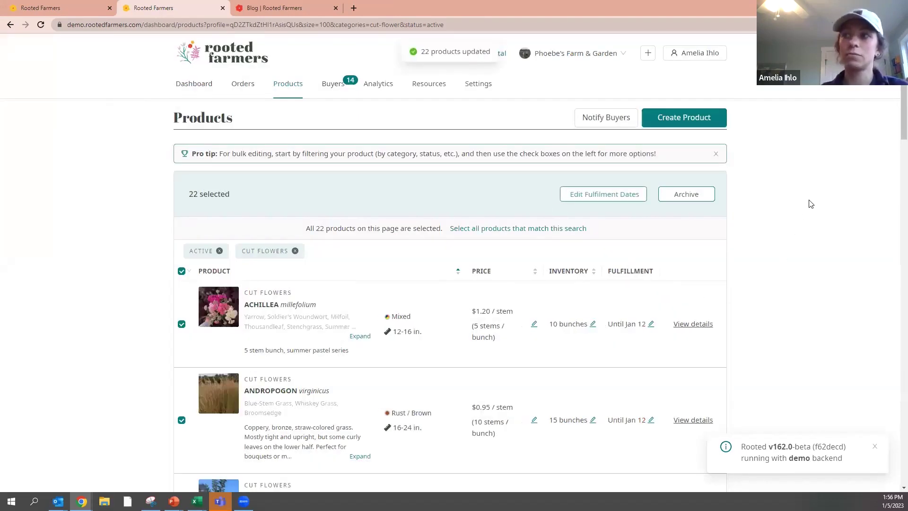
Open the inventory quantity editor of ACHILLEA millefolium, dismiss it and look over the inventory of the listed products.
{"action": "left_click", "coordinate": [592, 324]}
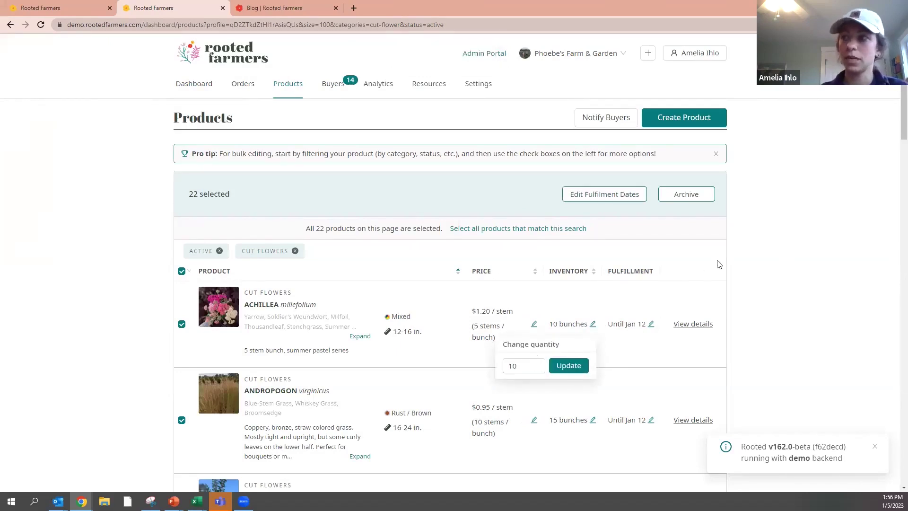
{"action": "left_click", "coordinate": [771, 258]}
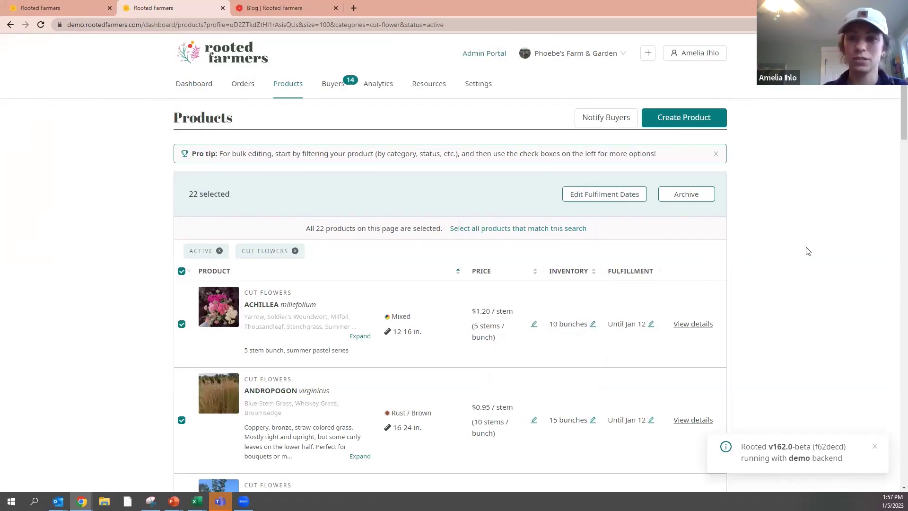
{"action": "scroll", "coordinate": [895, 114], "scroll_direction": "down", "scroll_amount": 4}
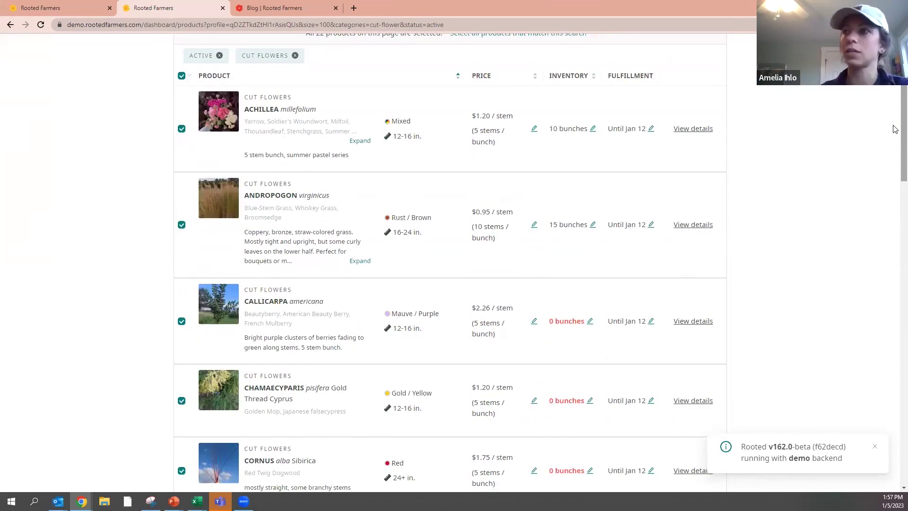
{"action": "scroll", "coordinate": [894, 104], "scroll_direction": "up", "scroll_amount": 3}
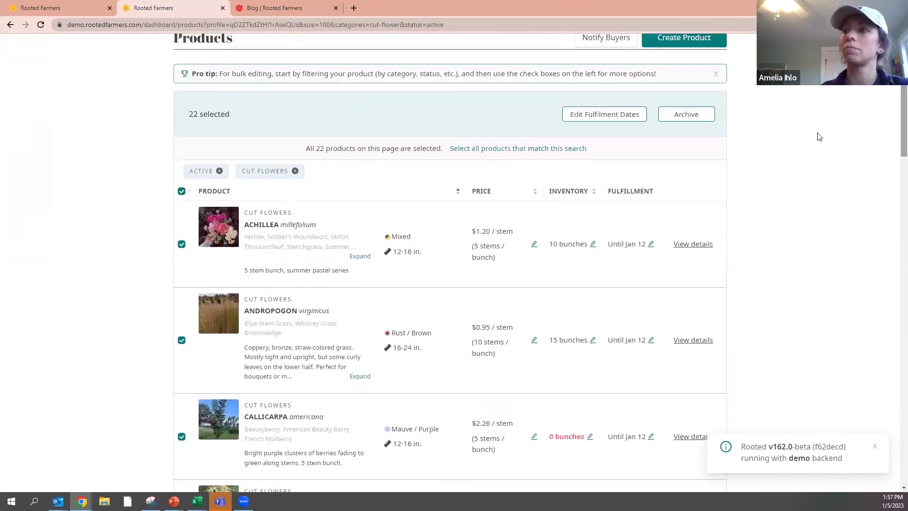
Examine the Rooted Range pricing data for ACHILLEA millefolium from its price editor, expanding and collapsing the yearly comparison.
{"action": "left_click", "coordinate": [534, 244]}
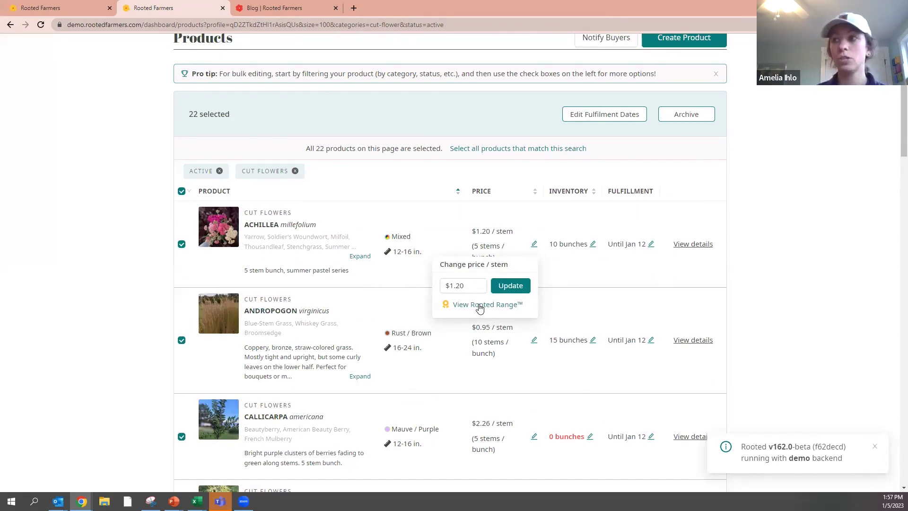
{"action": "left_click", "coordinate": [480, 305]}
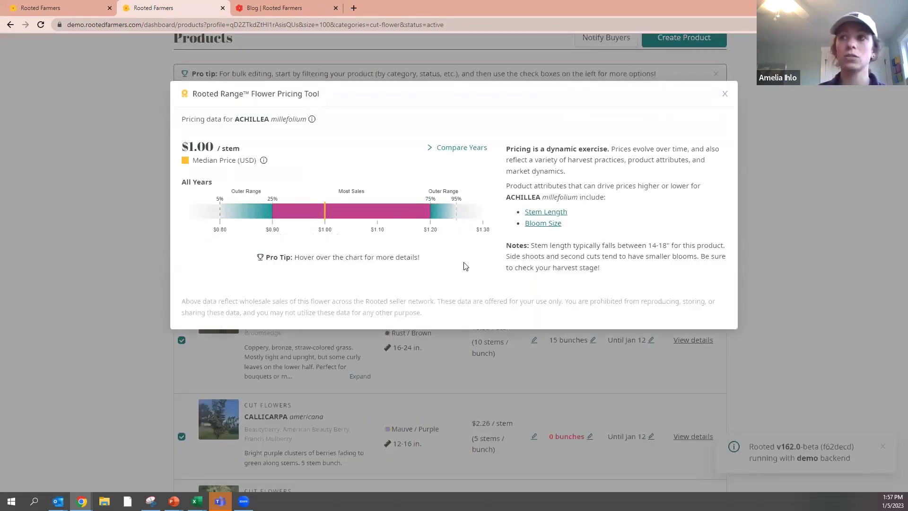
{"action": "left_click", "coordinate": [463, 149]}
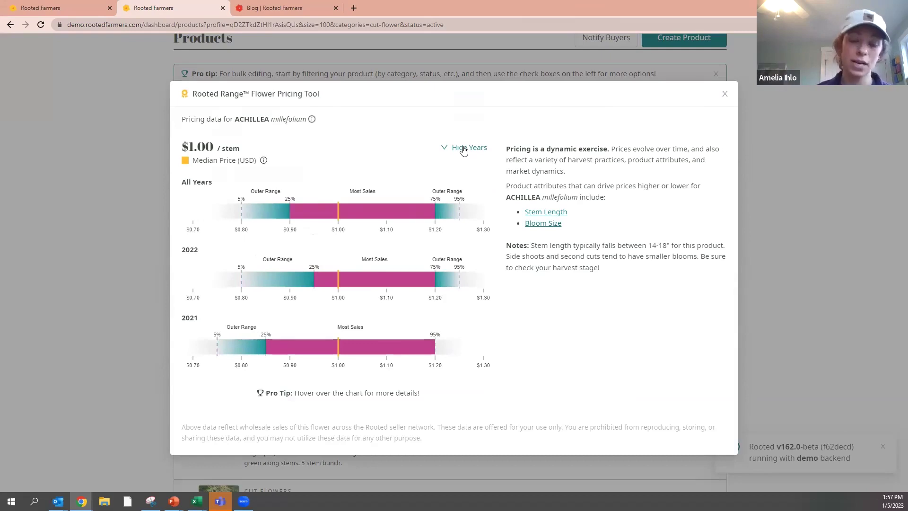
{"action": "left_click", "coordinate": [464, 149]}
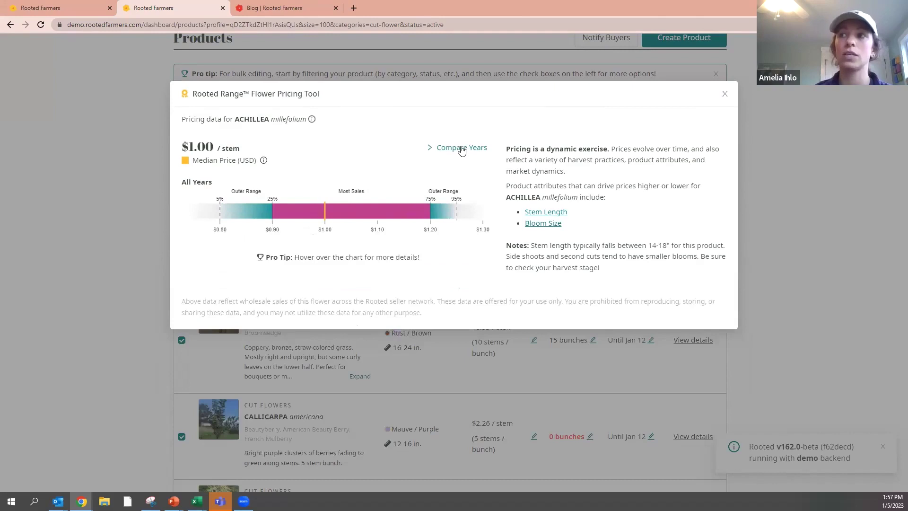
Read the price-driving attributes and the stem length notes for ACHILLEA millefolium in the Rooted Range pricing data.
{"action": "mouse_move", "coordinate": [402, 208]}
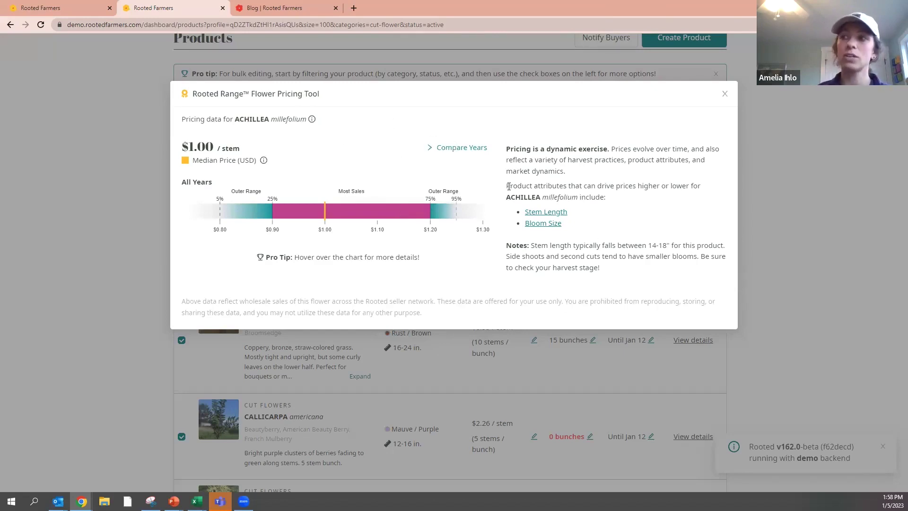
{"action": "left_click_drag", "start_coordinate": [507, 186], "coordinate": [633, 273]}
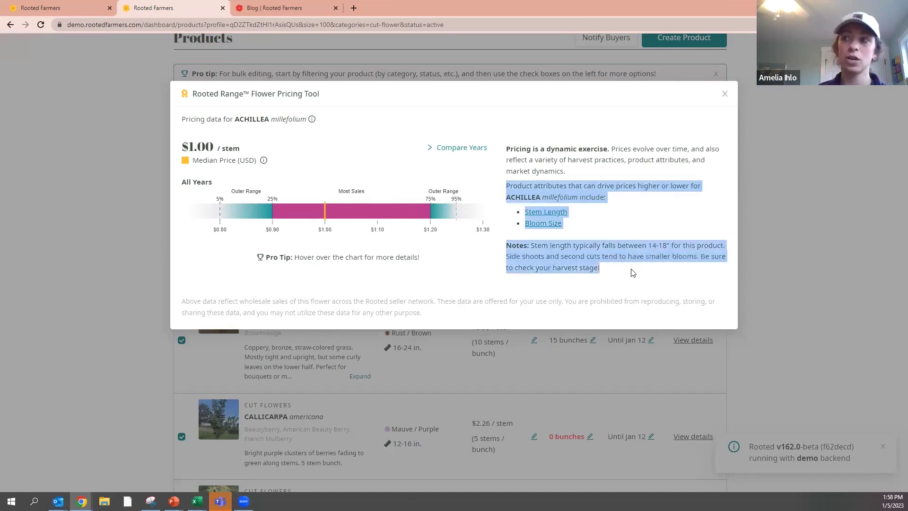
{"action": "left_click", "coordinate": [633, 273]}
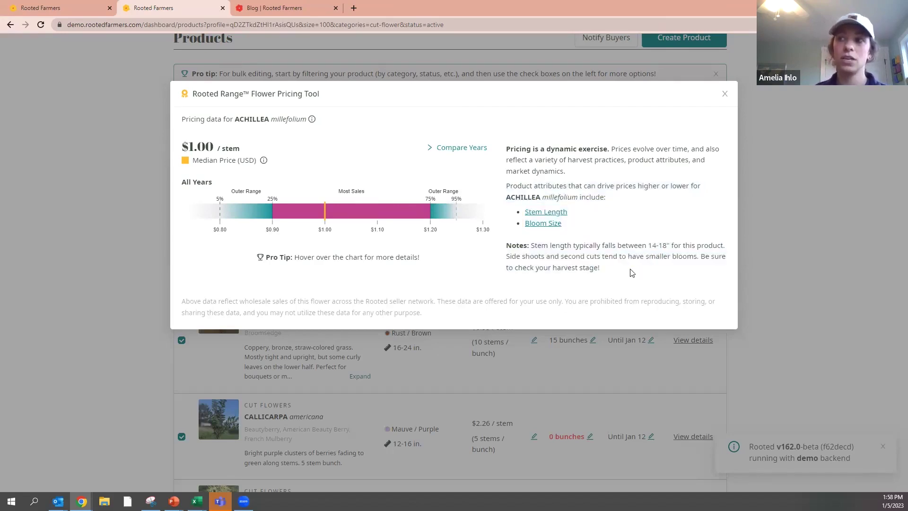
{"action": "mouse_move", "coordinate": [353, 211]}
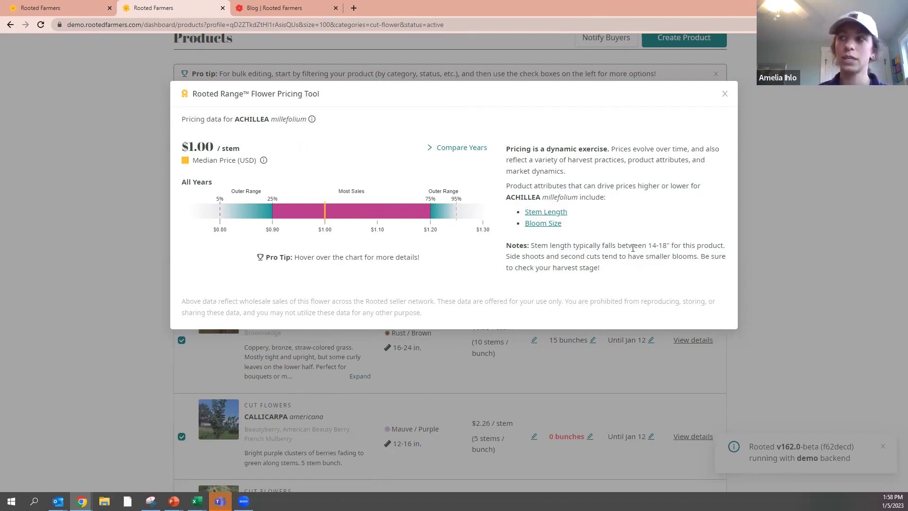
{"action": "left_click_drag", "start_coordinate": [602, 246], "coordinate": [669, 247]}
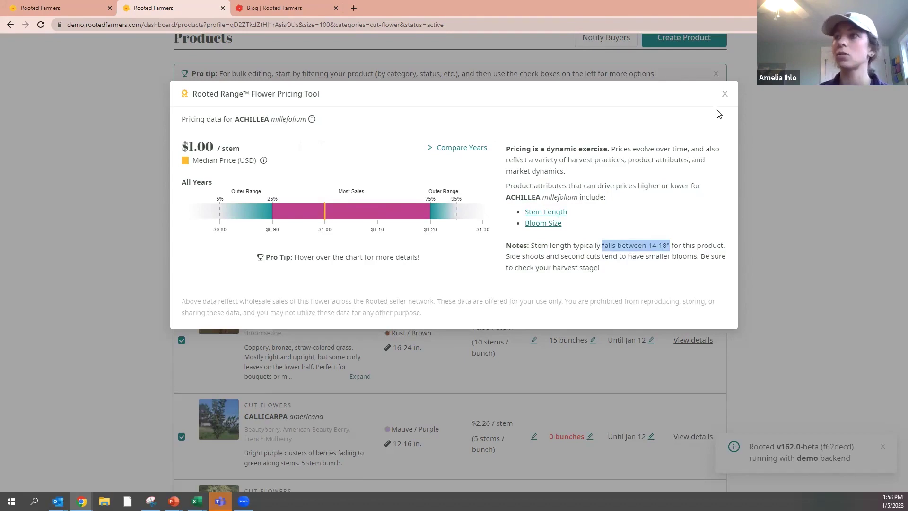
Close the Rooted Range pricing data and deselect all the cut flower products.
{"action": "left_click", "coordinate": [725, 96]}
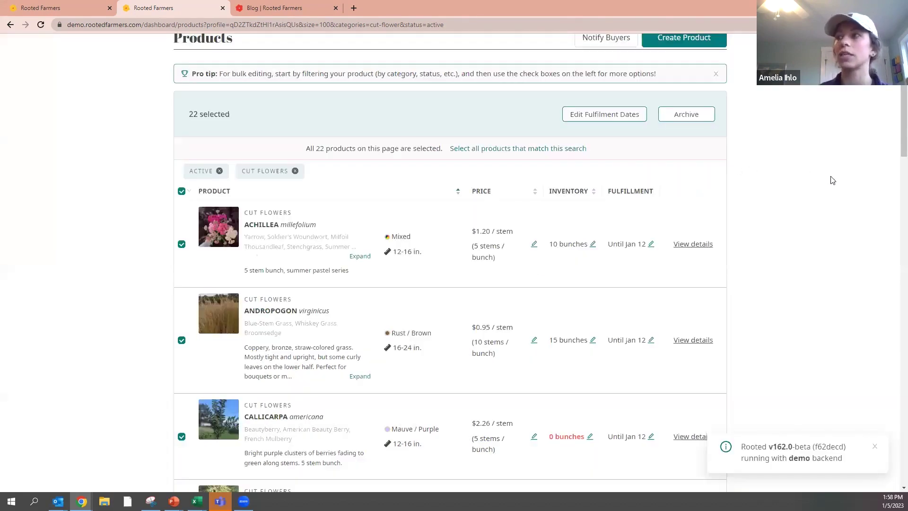
{"action": "left_click", "coordinate": [181, 191]}
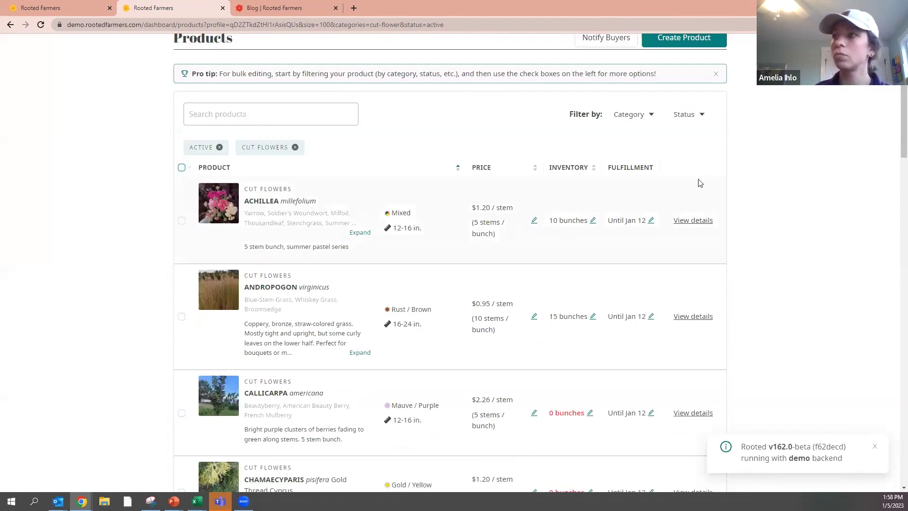
{"action": "scroll", "coordinate": [454, 237], "scroll_direction": "up", "scroll_amount": 2}
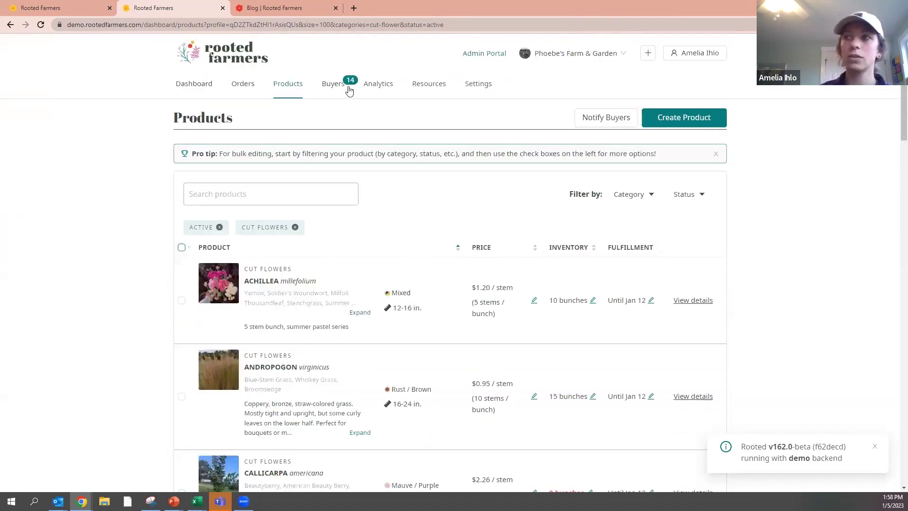
Open the wholesale buyers and add Monday, Tuesday, Wednesday and Friday as pickup days for the first listed buyer.
{"action": "left_click", "coordinate": [333, 86]}
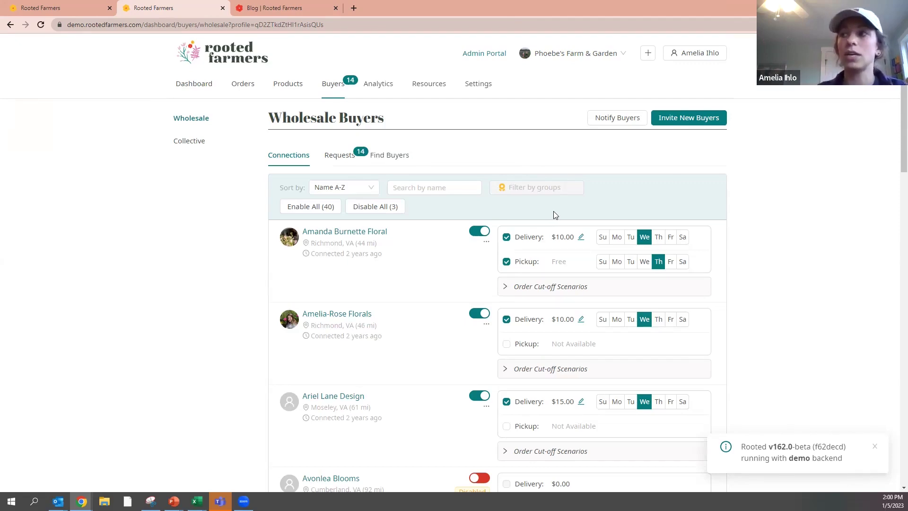
{"action": "left_click", "coordinate": [631, 261]}
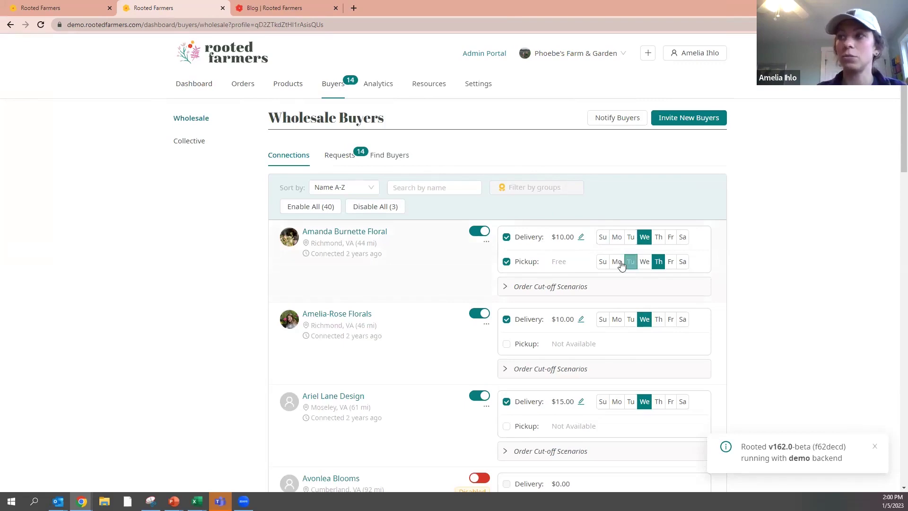
{"action": "left_click", "coordinate": [617, 261]}
{"action": "left_click", "coordinate": [644, 261]}
{"action": "left_click", "coordinate": [671, 263]}
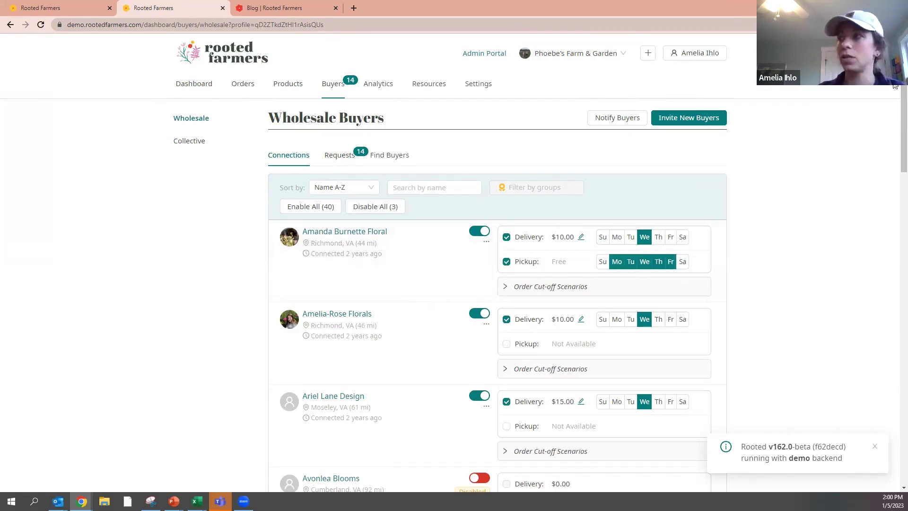
Look over the connected wholesale buyers and their delivery and pickup settings.
{"action": "scroll", "coordinate": [894, 142], "scroll_direction": "down", "scroll_amount": 5}
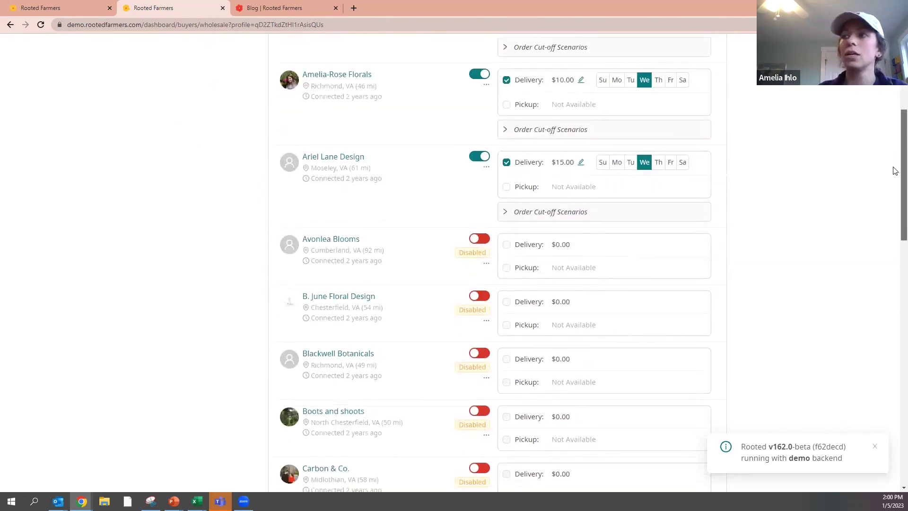
{"action": "scroll", "coordinate": [894, 170], "scroll_direction": "down", "scroll_amount": 1}
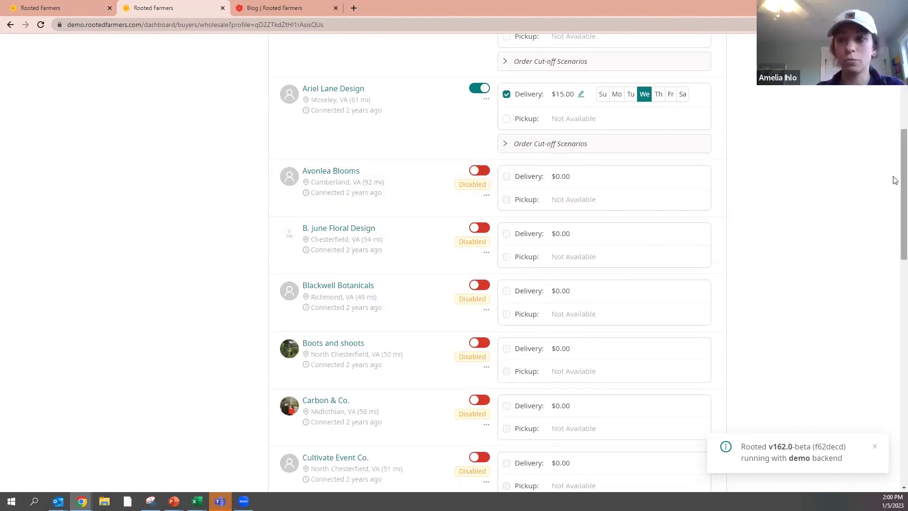
{"action": "scroll", "coordinate": [895, 181], "scroll_direction": "down", "scroll_amount": 3}
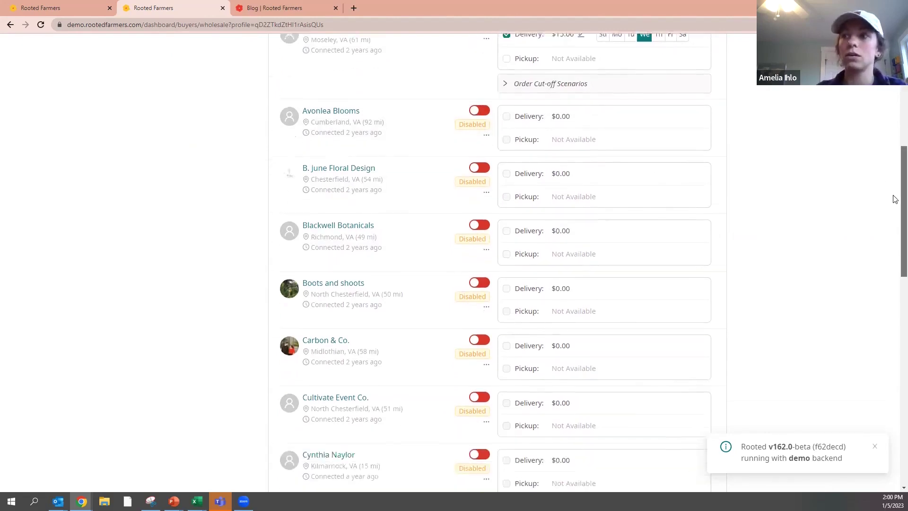
{"action": "scroll", "coordinate": [891, 253], "scroll_direction": "up", "scroll_amount": 12}
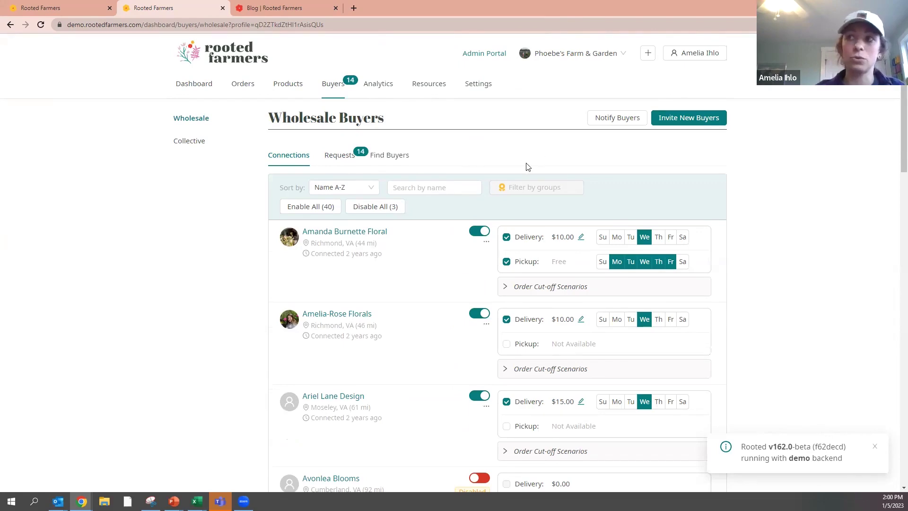
Look through the buyer connection requests and the buyers available to connect with, and open the invitation form for new buyers.
{"action": "left_click", "coordinate": [338, 161]}
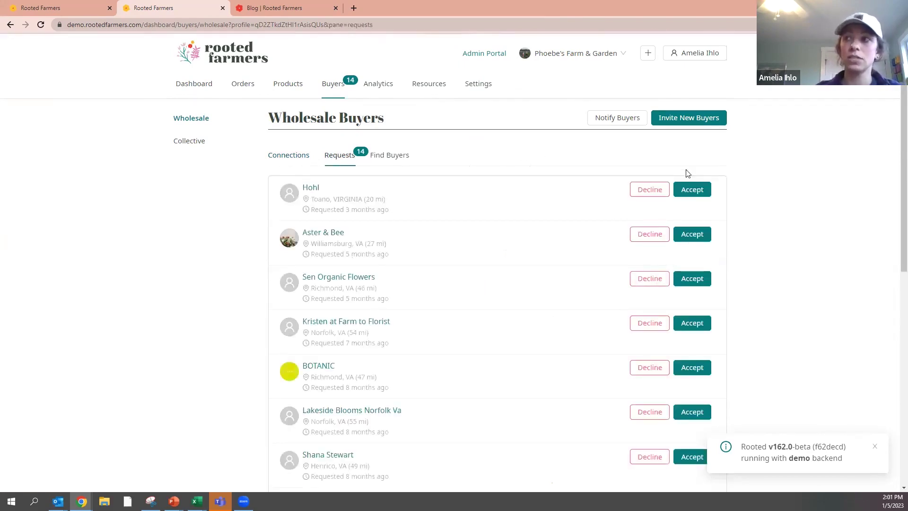
{"action": "left_click", "coordinate": [394, 159]}
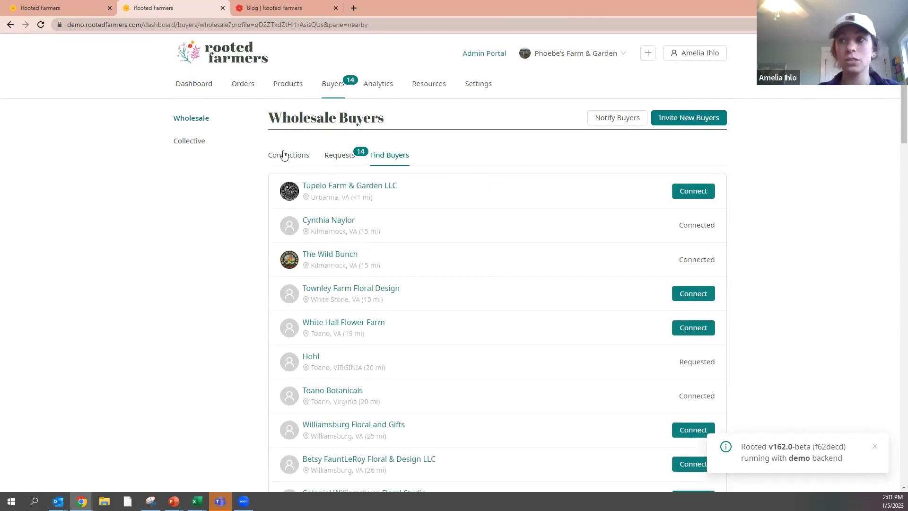
{"action": "left_click", "coordinate": [308, 169]}
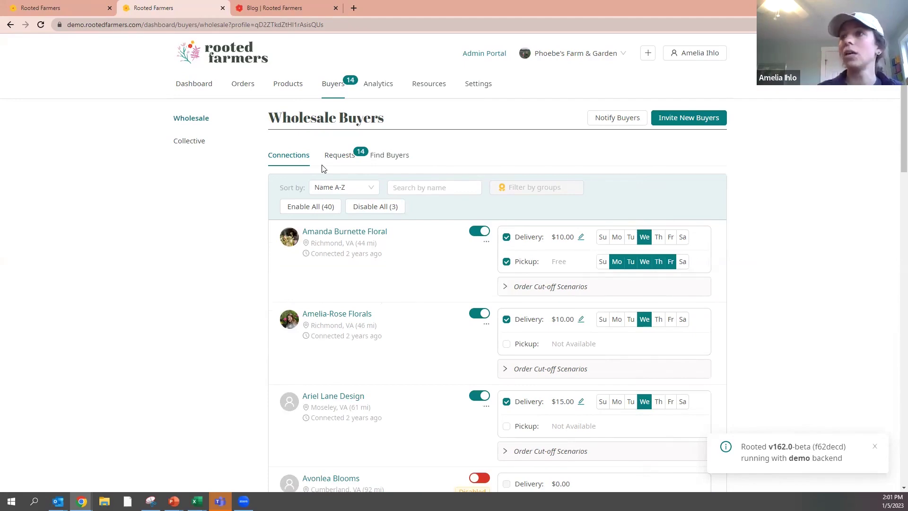
{"action": "left_click", "coordinate": [687, 121]}
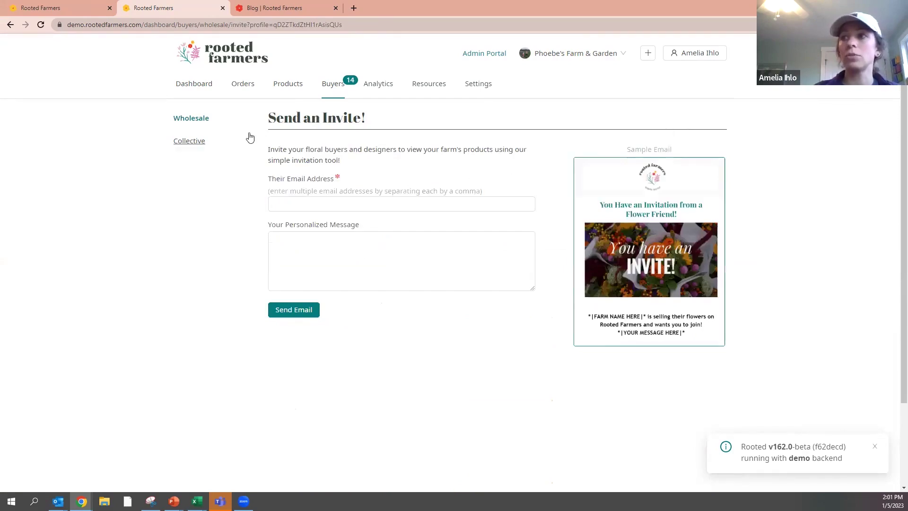
Switch to the integration site and change the active profile from Moo Point Designs to Greene's Flower Farm.
{"action": "left_click", "coordinate": [36, 8]}
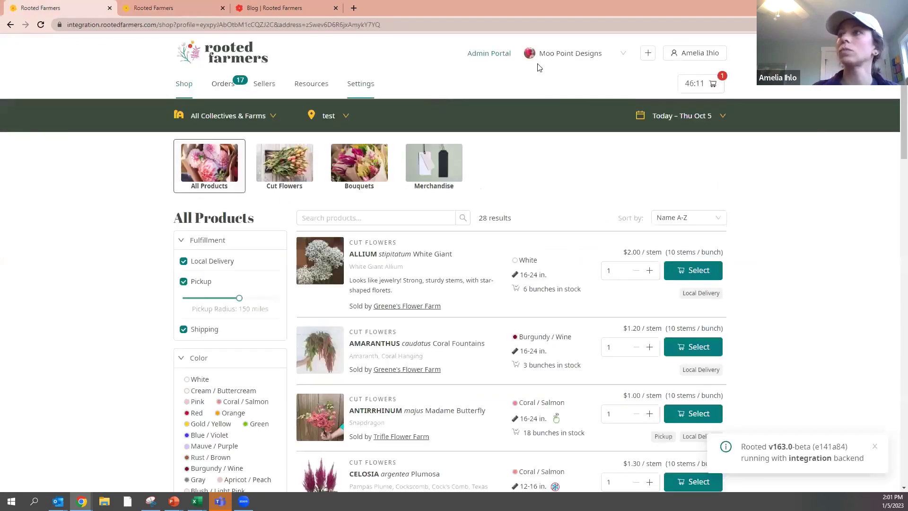
{"action": "left_click", "coordinate": [550, 51]}
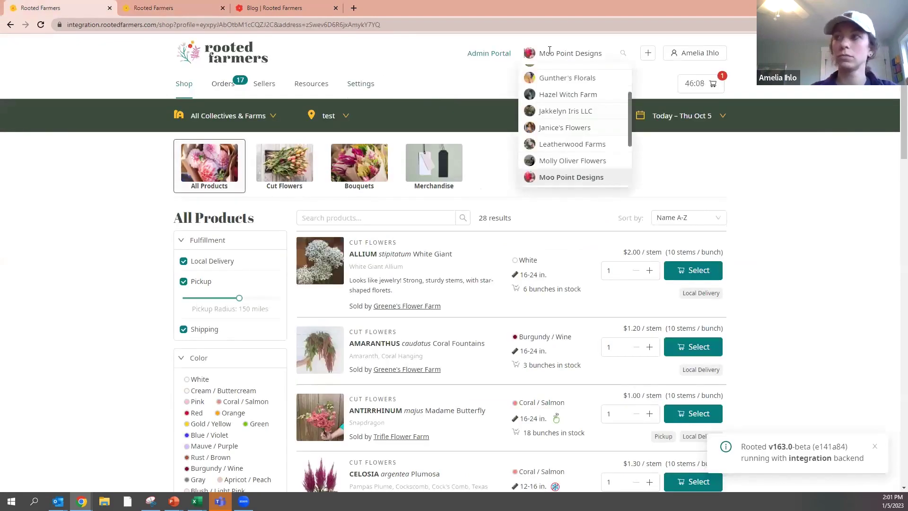
{"action": "type", "text": "green"}
{"action": "left_click", "coordinate": [550, 73]}
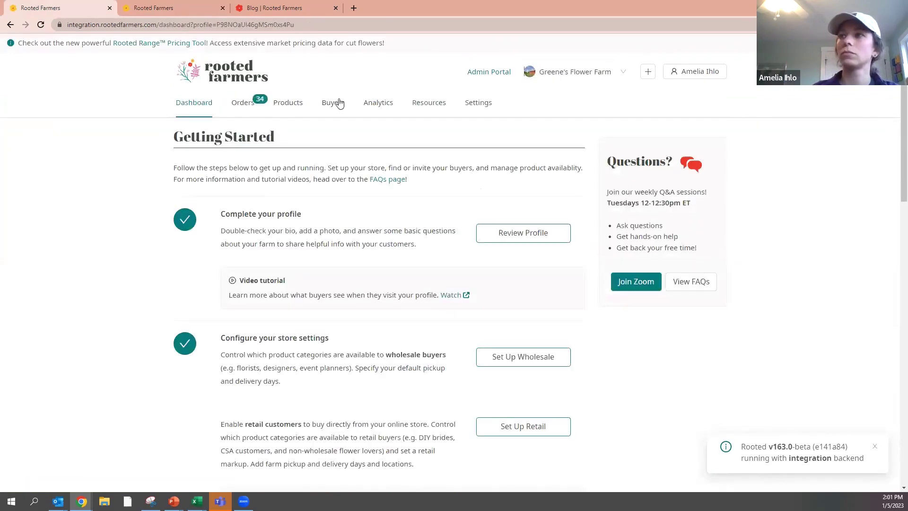
Start a notification to wholesale buyers about new products, selecting all customers except Breezy Posies and Colin's Flowers.
{"action": "left_click", "coordinate": [331, 104]}
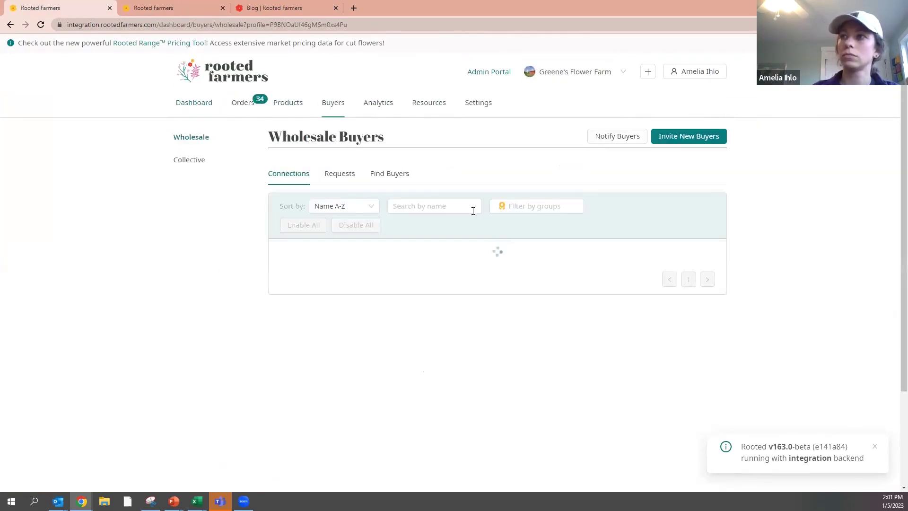
{"action": "left_click", "coordinate": [606, 143]}
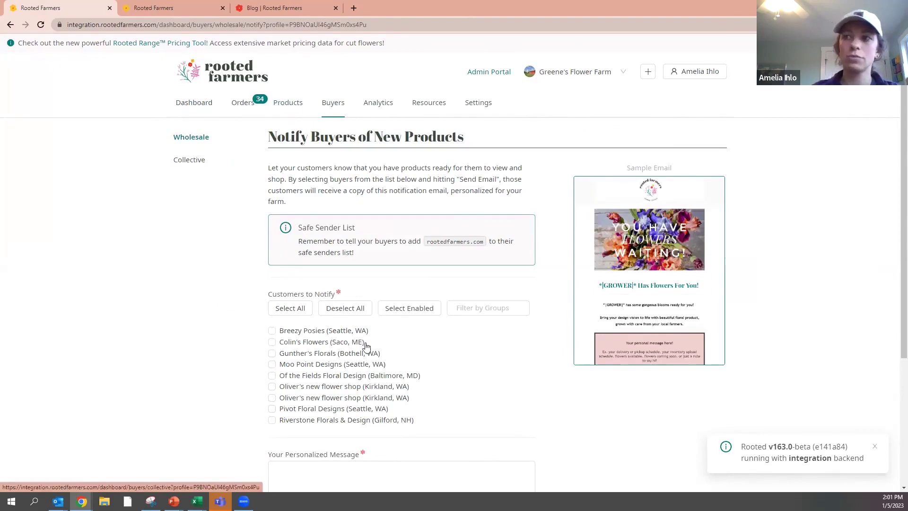
{"action": "left_click", "coordinate": [296, 312]}
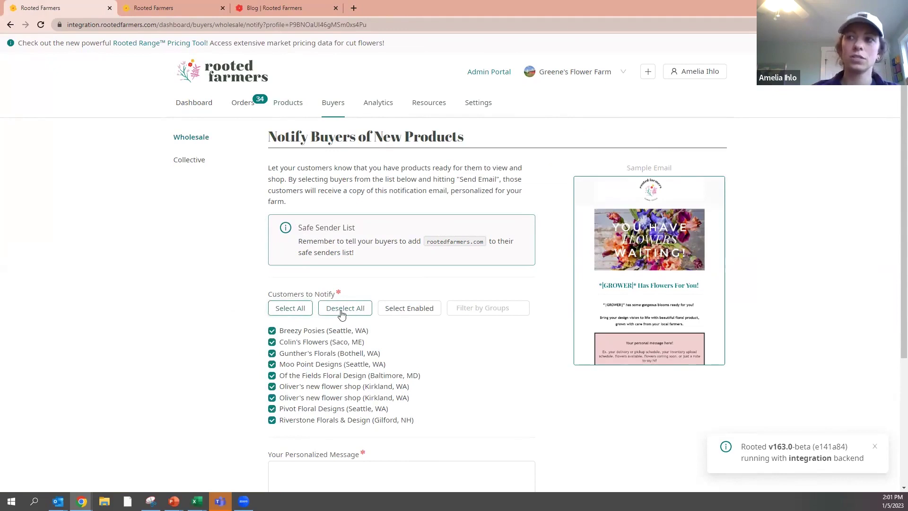
{"action": "left_click", "coordinate": [272, 330]}
{"action": "left_click", "coordinate": [272, 341]}
{"action": "left_click", "coordinate": [294, 467]}
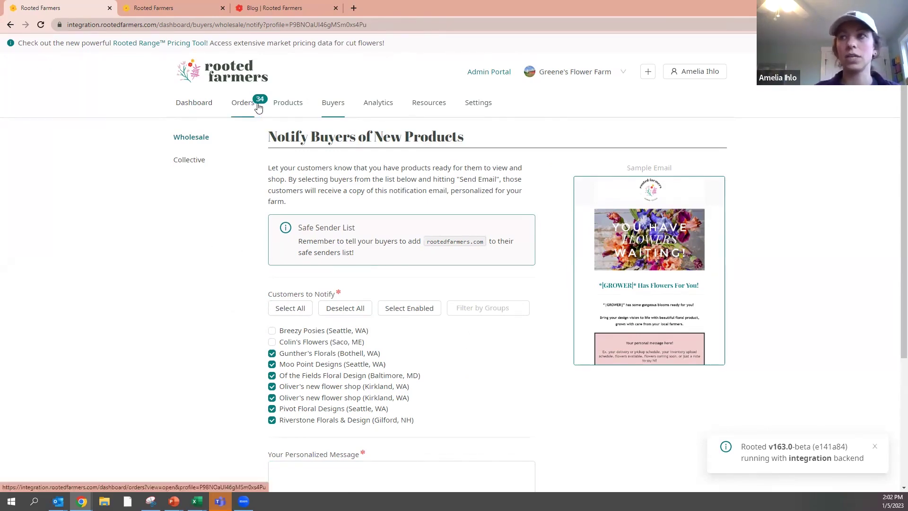
{"action": "left_click", "coordinate": [175, 8]}
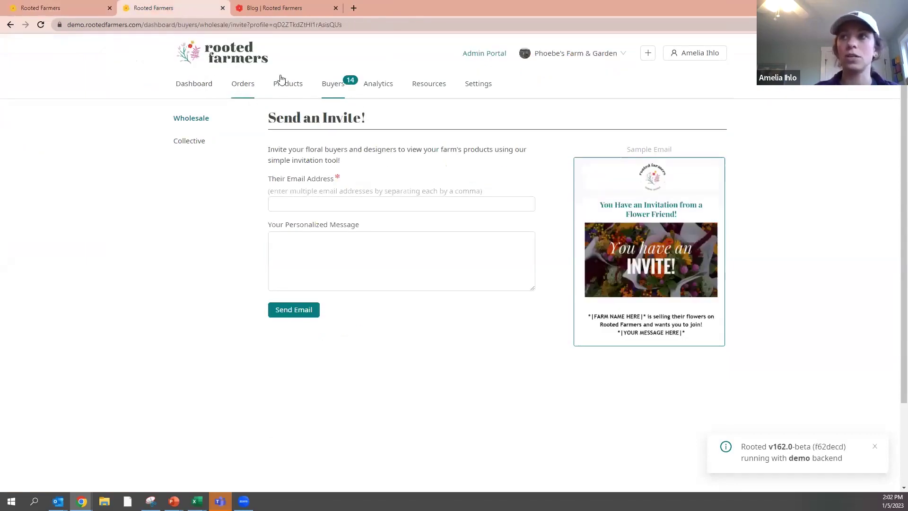
{"action": "left_click", "coordinate": [244, 90]}
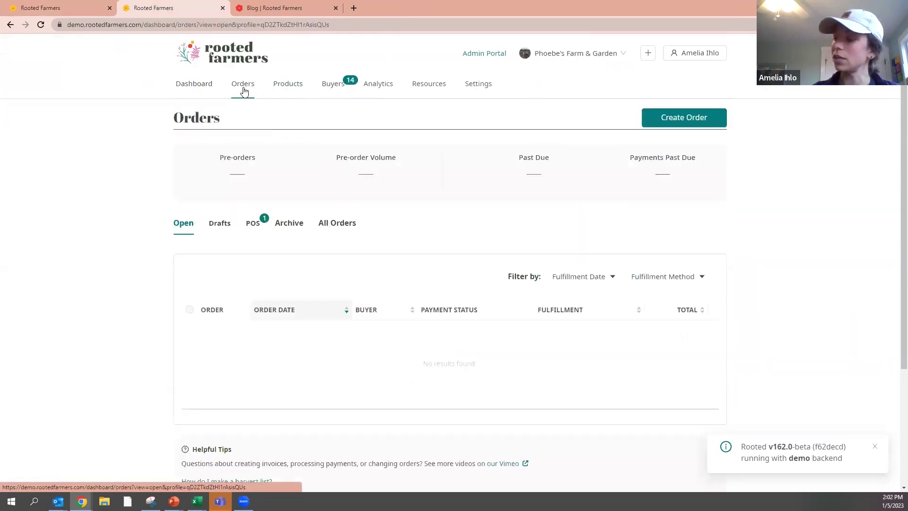
{"action": "left_click", "coordinate": [48, 7]}
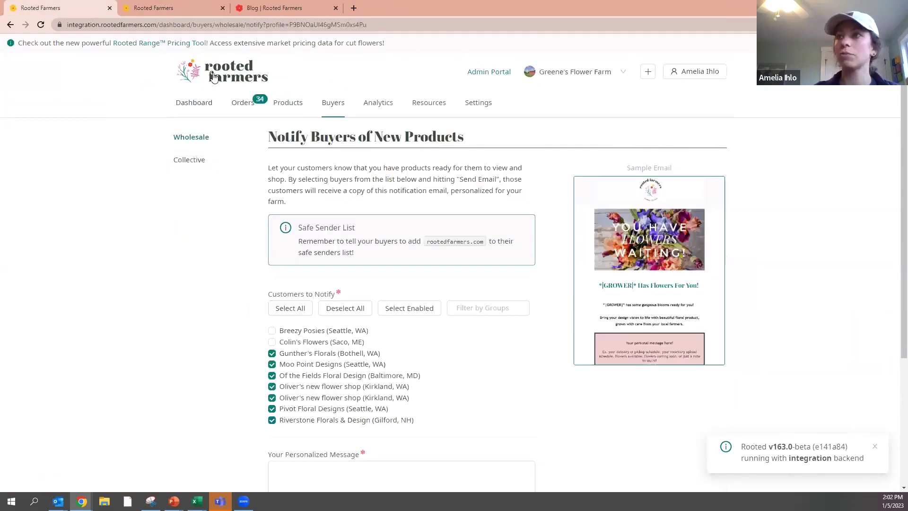
Open the orders of Greene's Flower Farm and look over the open orders with their payment status and fulfillment.
{"action": "left_click", "coordinate": [260, 111]}
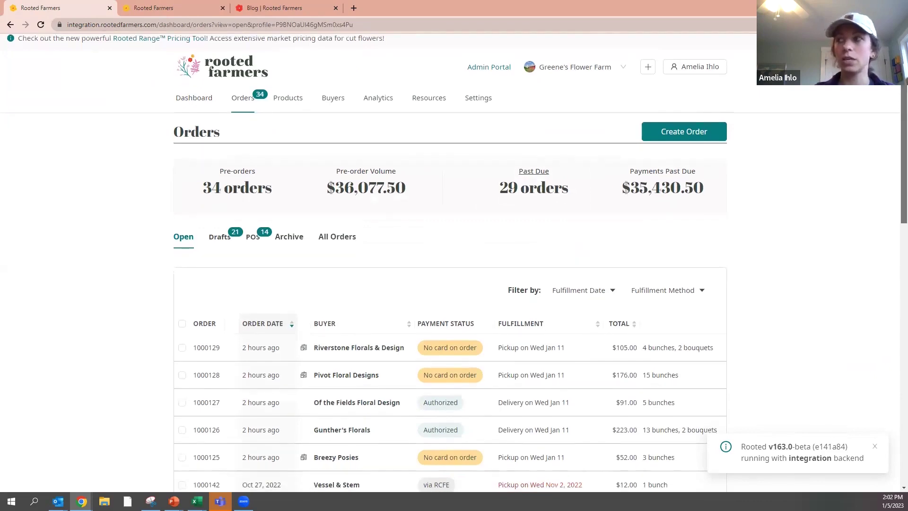
{"action": "scroll", "coordinate": [895, 111], "scroll_direction": "down", "scroll_amount": 2}
{"action": "scroll", "coordinate": [484, 233], "scroll_direction": "down", "scroll_amount": 1}
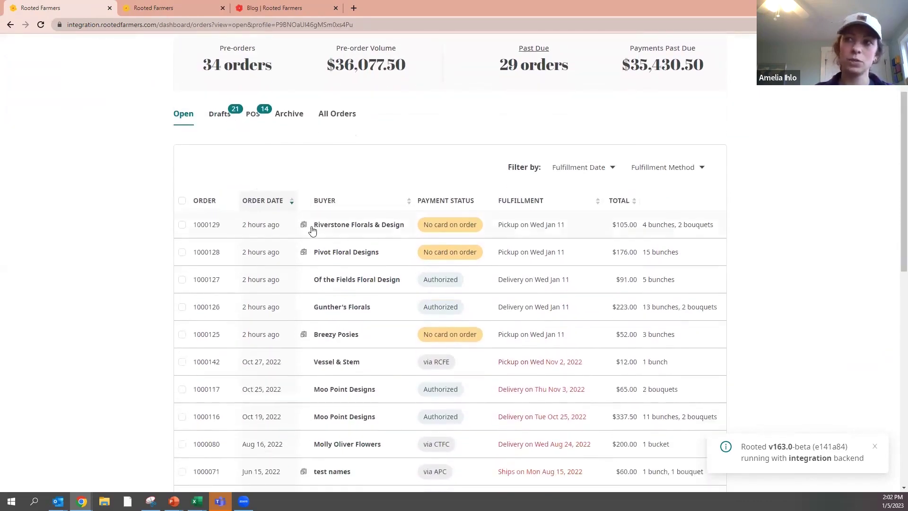
{"action": "mouse_move", "coordinate": [304, 225]}
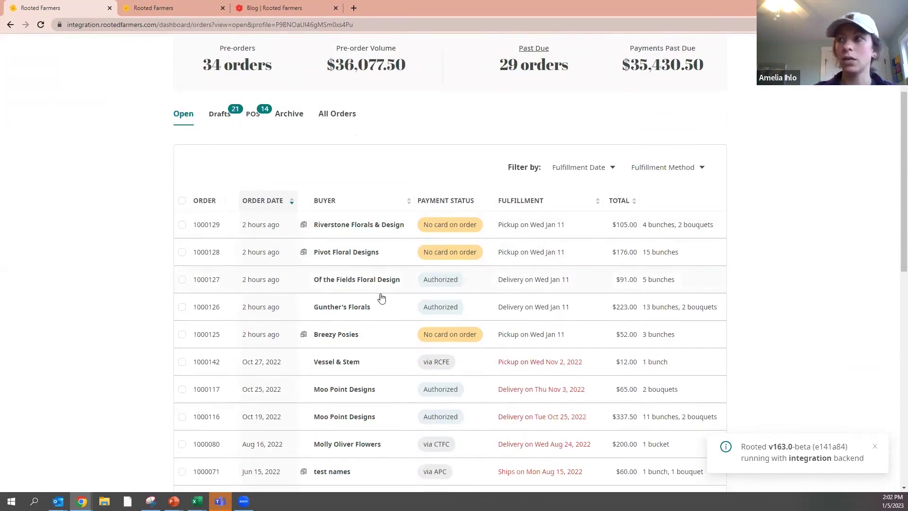
Filter the open orders by the fulfillment date Wed Jan 11 and select all matching orders.
{"action": "left_click", "coordinate": [582, 169]}
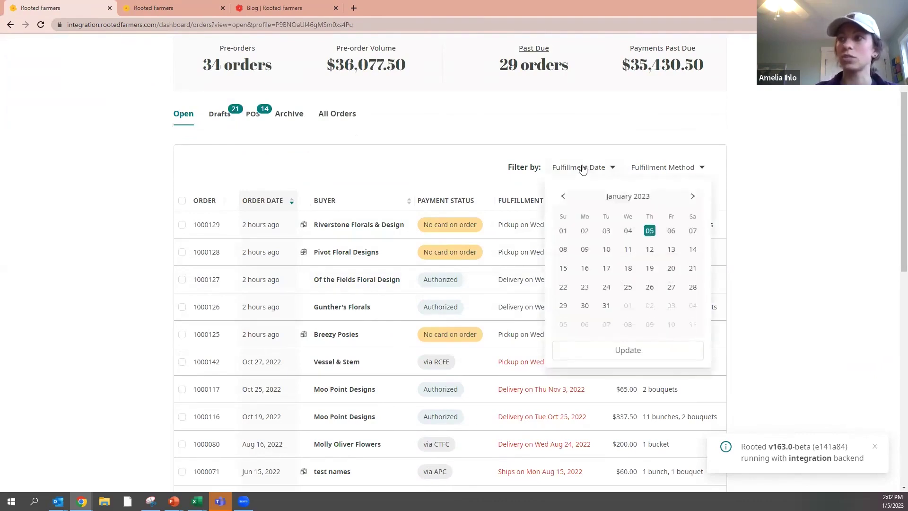
{"action": "left_click", "coordinate": [621, 352]}
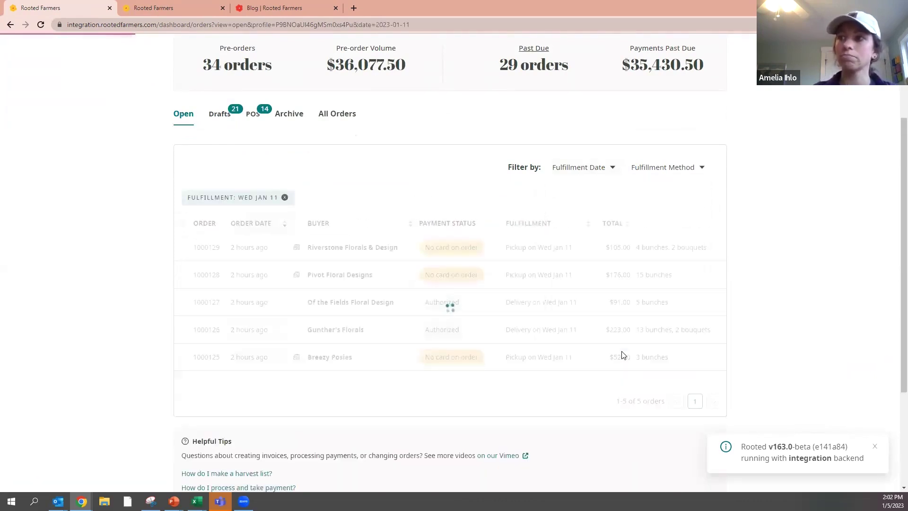
{"action": "left_click", "coordinate": [182, 224]}
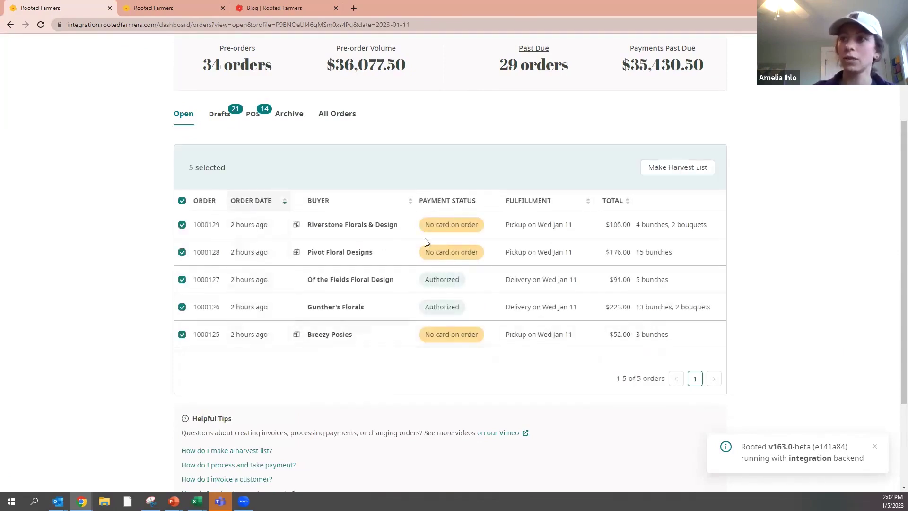
Make a harvest list from the selected orders and review the cut flower quantities per buyer, including the amaranthus split.
{"action": "left_click", "coordinate": [681, 168]}
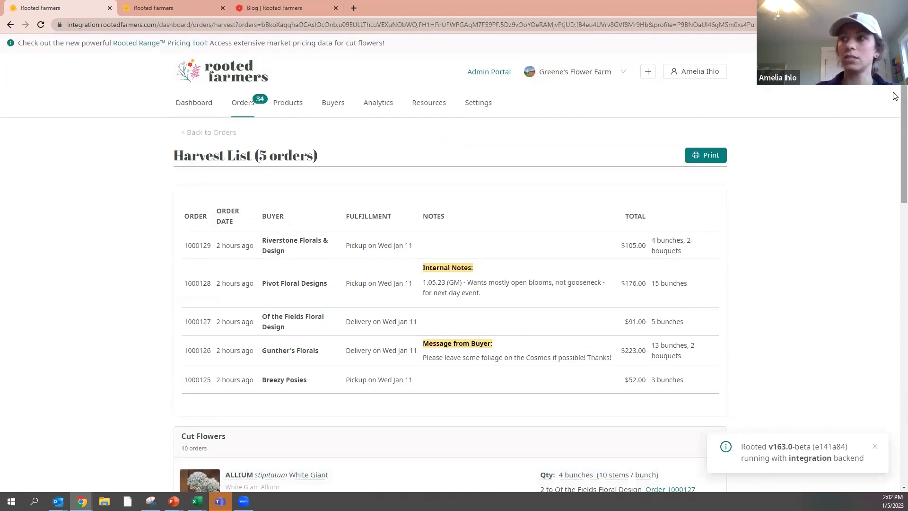
{"action": "scroll", "coordinate": [893, 118], "scroll_direction": "down", "scroll_amount": 2}
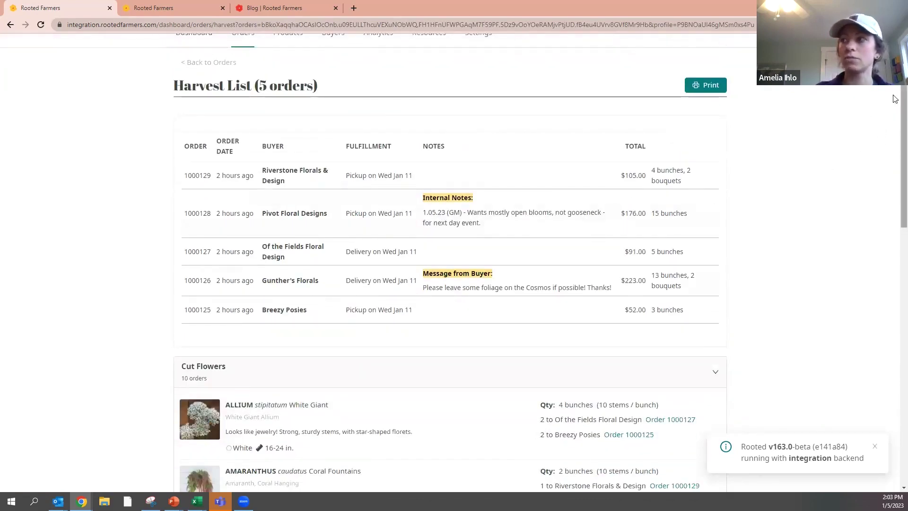
{"action": "scroll", "coordinate": [892, 163], "scroll_direction": "down", "scroll_amount": 5}
{"action": "scroll", "coordinate": [892, 178], "scroll_direction": "down", "scroll_amount": 2}
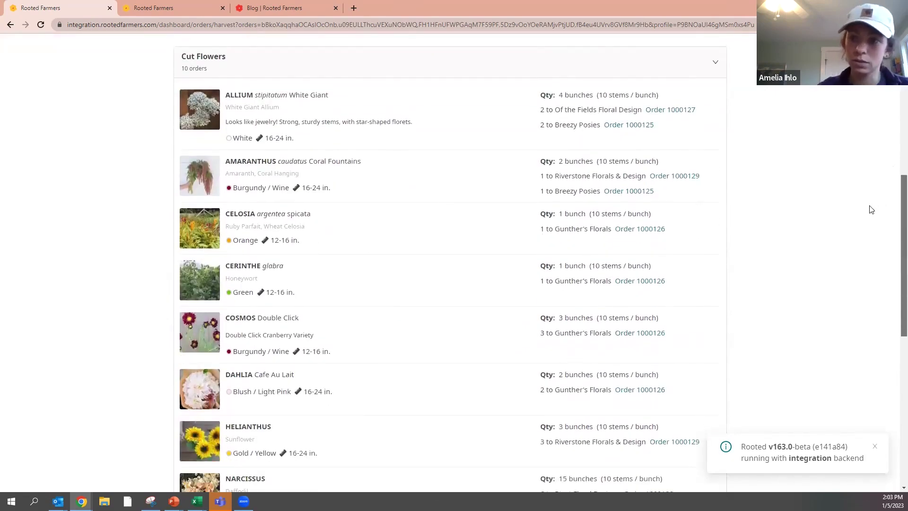
{"action": "scroll", "coordinate": [872, 209], "scroll_direction": "down", "scroll_amount": 1}
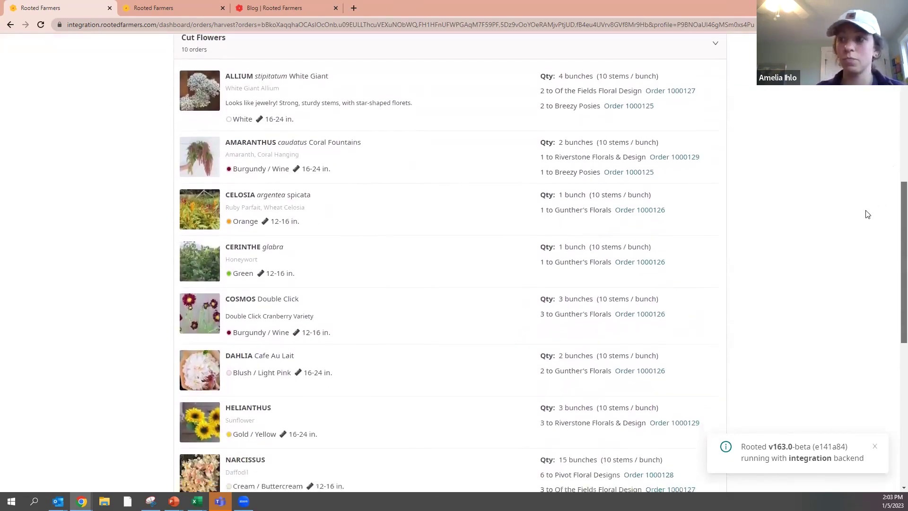
{"action": "scroll", "coordinate": [870, 217], "scroll_direction": "down", "scroll_amount": 1}
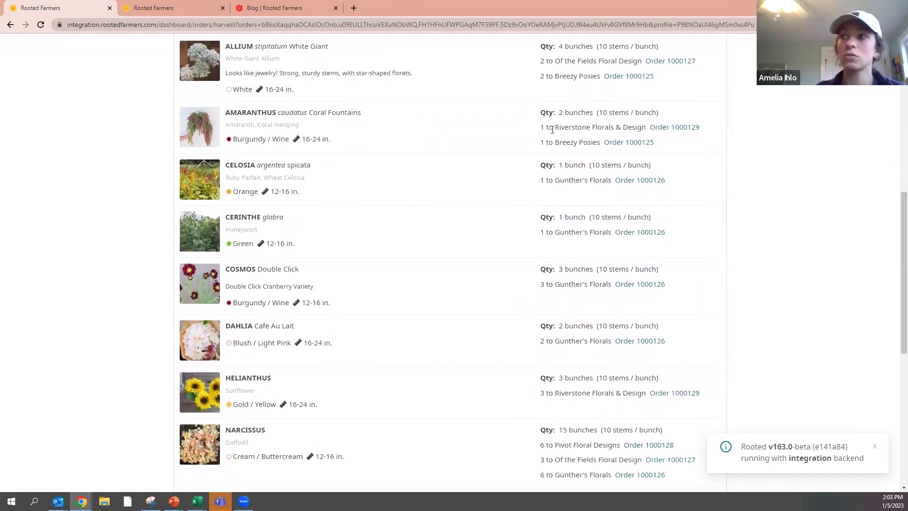
{"action": "left_click_drag", "start_coordinate": [547, 131], "coordinate": [599, 143]}
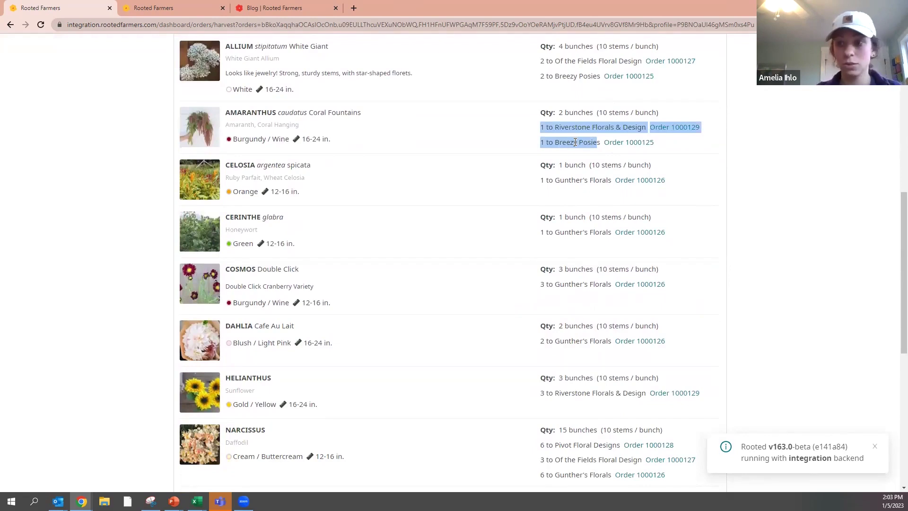
{"action": "left_click", "coordinate": [575, 143]}
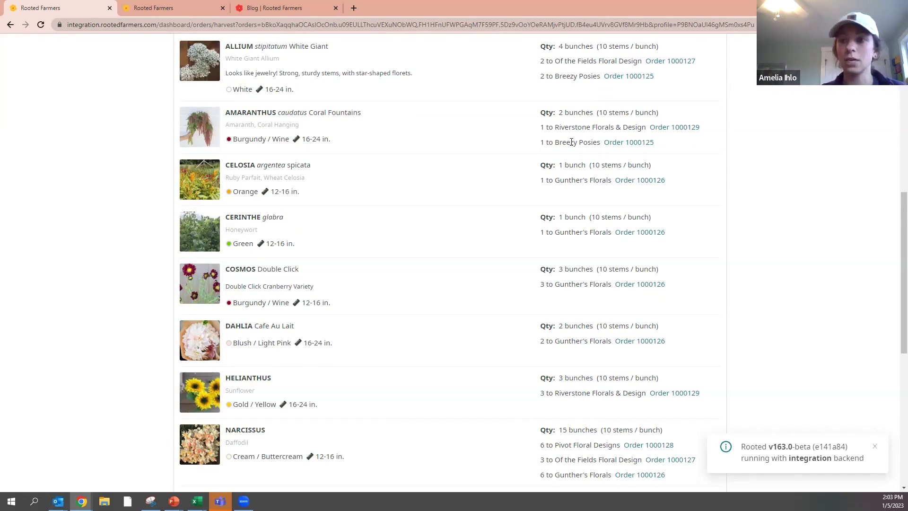
Open the Breezy Posies order from the amaranthus entry and set its AMARANTHUS caudatus quantity to 0 without returning the bunch to inventory.
{"action": "left_click", "coordinate": [619, 143]}
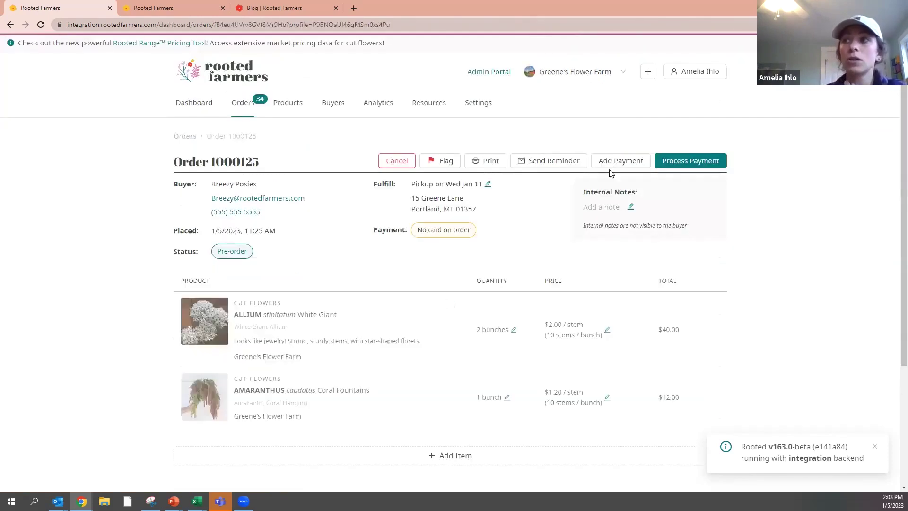
{"action": "left_click", "coordinate": [507, 398]}
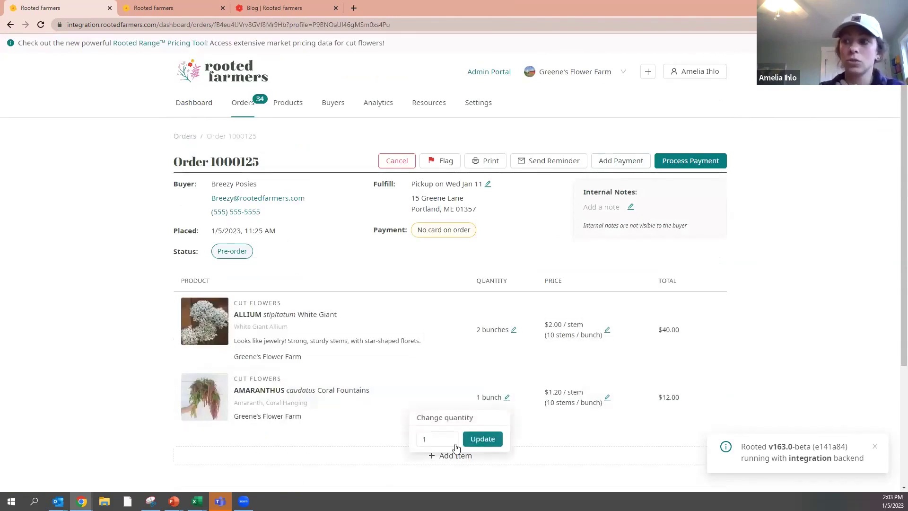
{"action": "left_click", "coordinate": [453, 442]}
{"action": "left_click", "coordinate": [480, 439]}
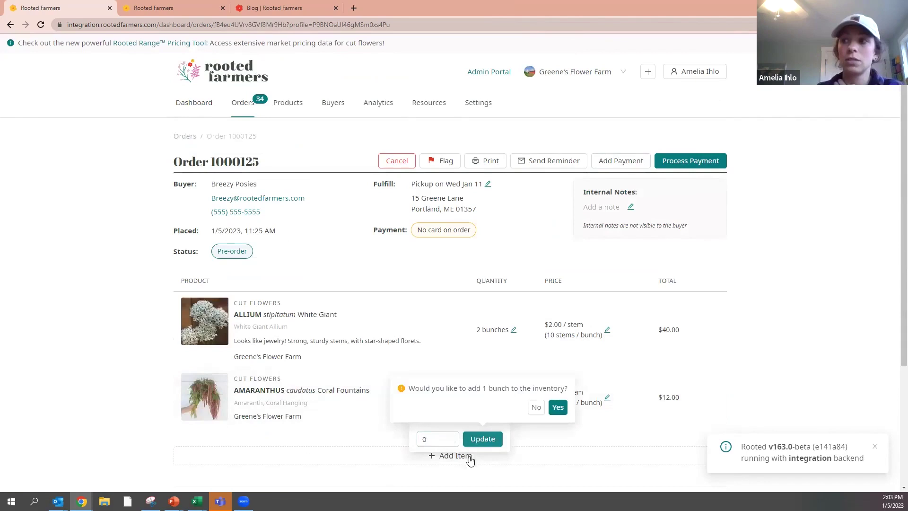
{"action": "left_click", "coordinate": [535, 410]}
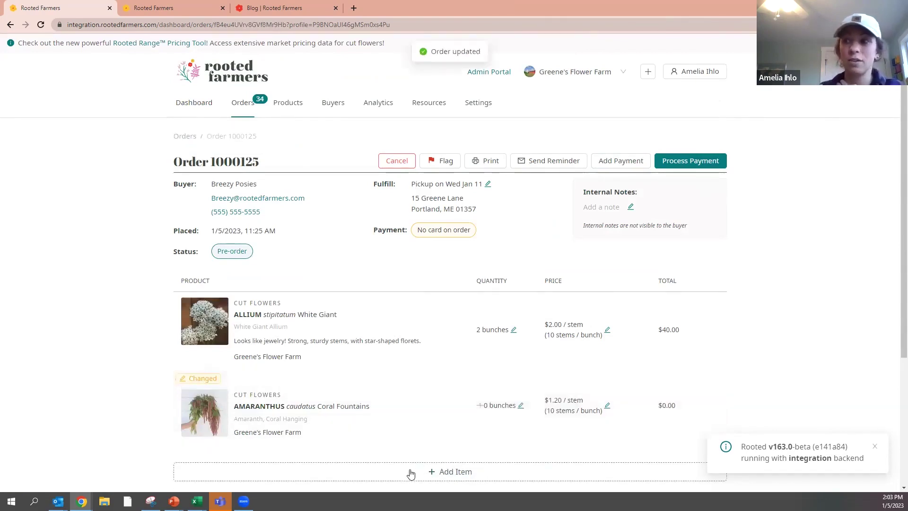
Add 1 bunch of the existing product CELOSIA argentea spicata to the Breezy Posies order without taking it from inventory.
{"action": "scroll", "coordinate": [871, 235], "scroll_direction": "down", "scroll_amount": 4}
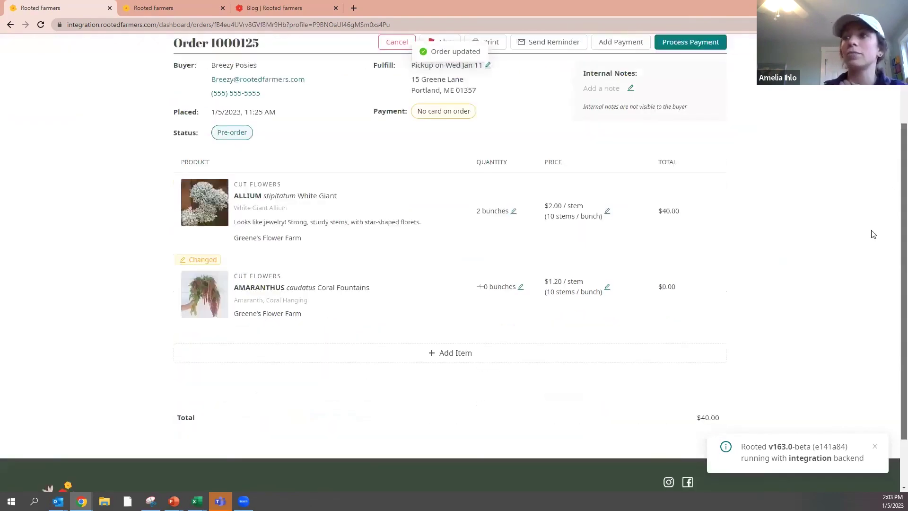
{"action": "left_click", "coordinate": [399, 308]}
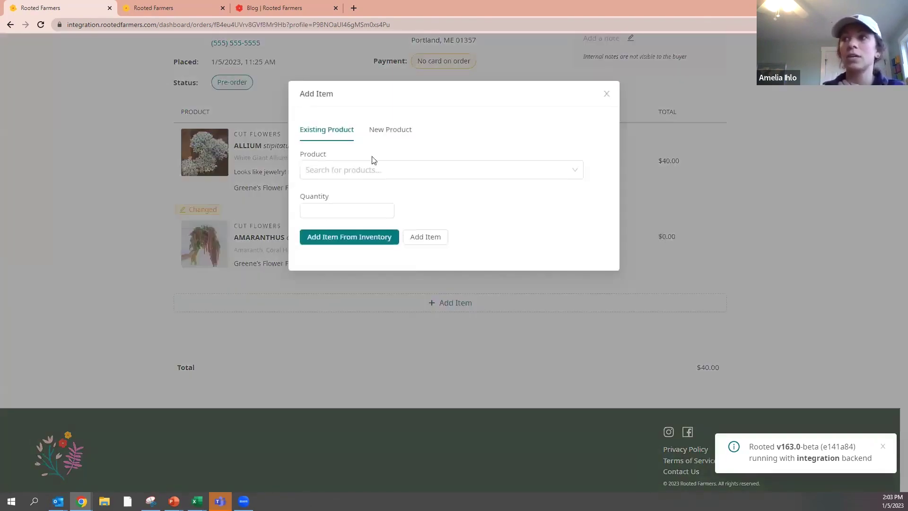
{"action": "left_click", "coordinate": [368, 173]}
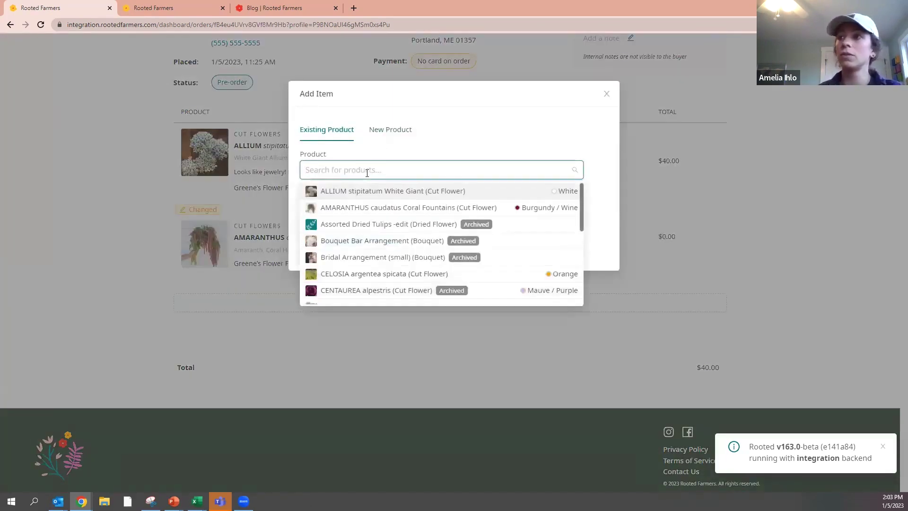
{"action": "left_click", "coordinate": [366, 278]}
{"action": "left_click", "coordinate": [350, 266]}
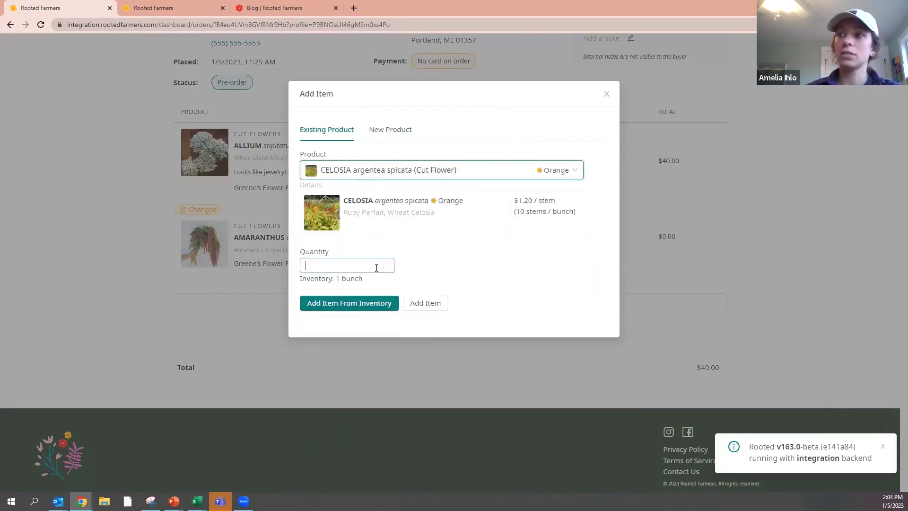
{"action": "left_click", "coordinate": [394, 264]}
{"action": "left_click", "coordinate": [421, 310]}
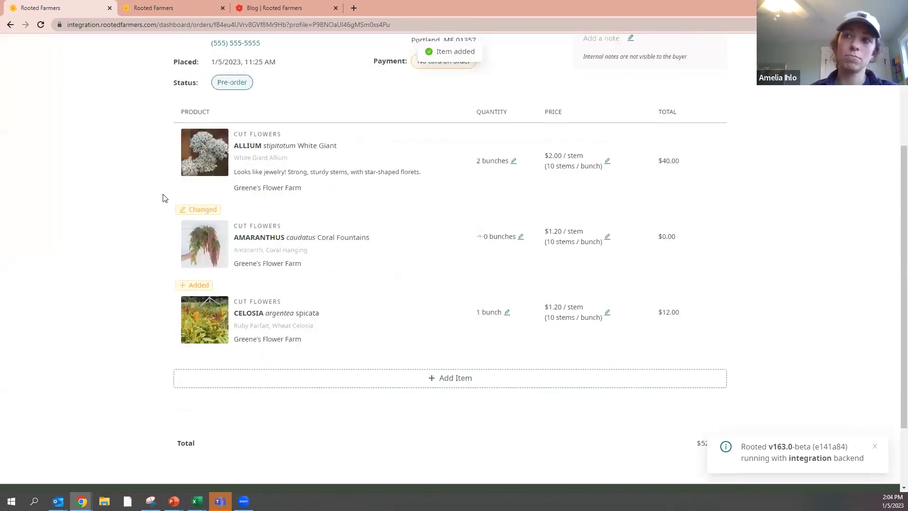
{"action": "mouse_move", "coordinate": [204, 278]}
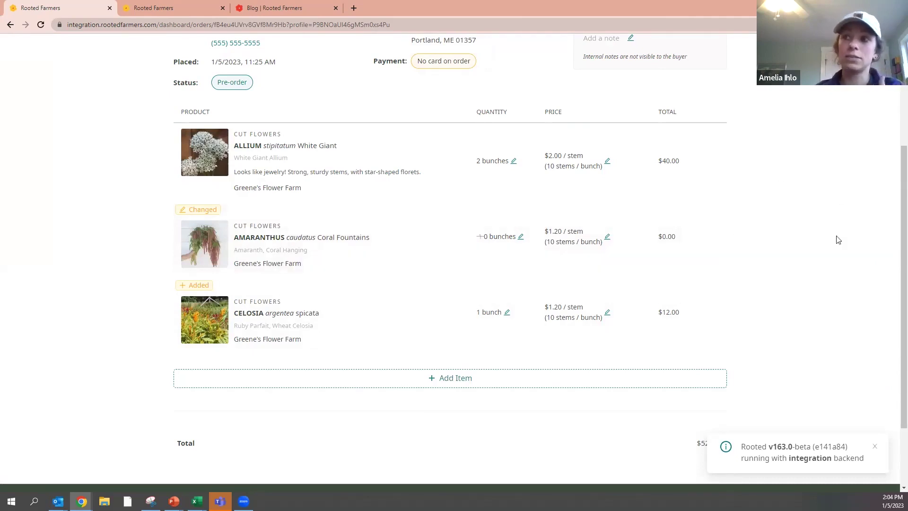
{"action": "scroll", "coordinate": [893, 265], "scroll_direction": "up", "scroll_amount": 3}
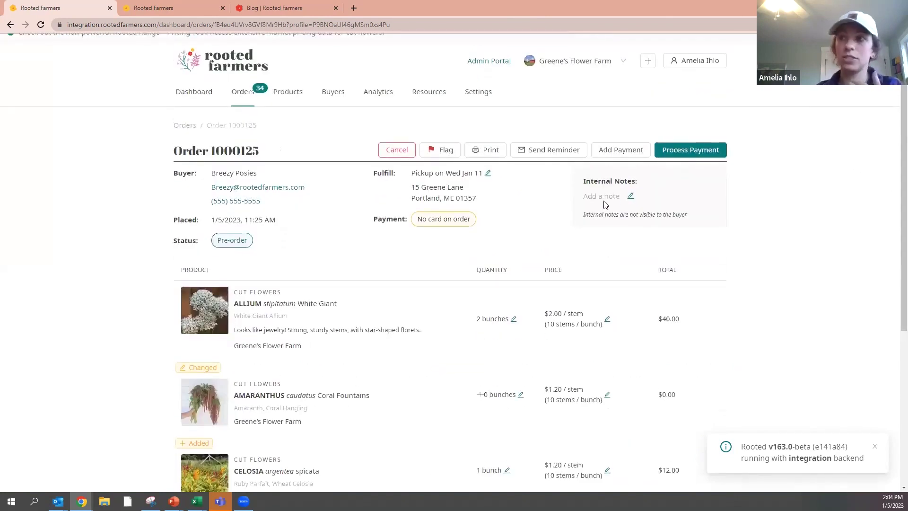
Open the Of the Fields Floral Design order and view its payment processing choices, including off-platform, without processing the payment.
{"action": "left_click", "coordinate": [241, 94]}
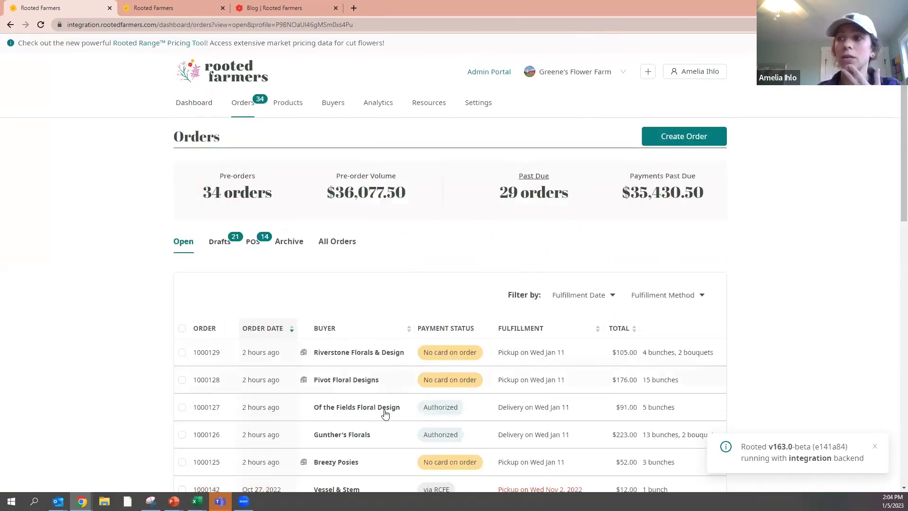
{"action": "left_click", "coordinate": [392, 413]}
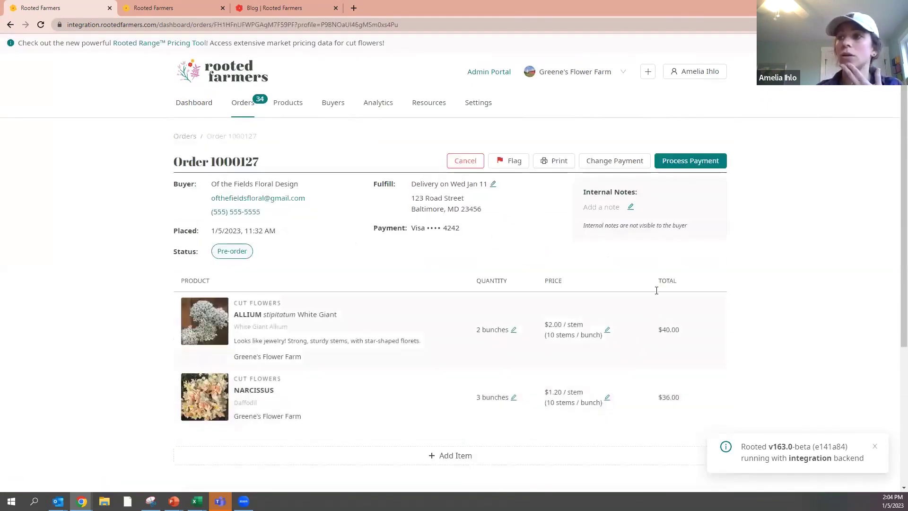
{"action": "left_click", "coordinate": [671, 163]}
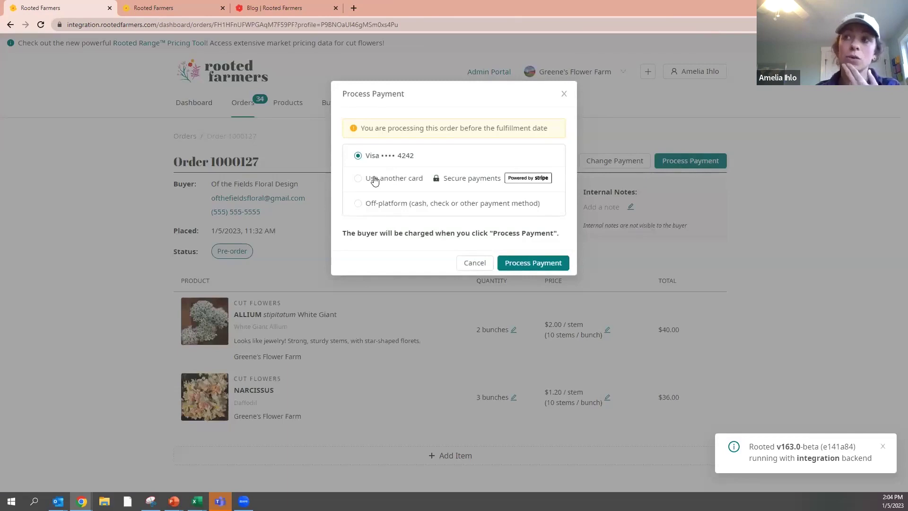
{"action": "left_click", "coordinate": [377, 204]}
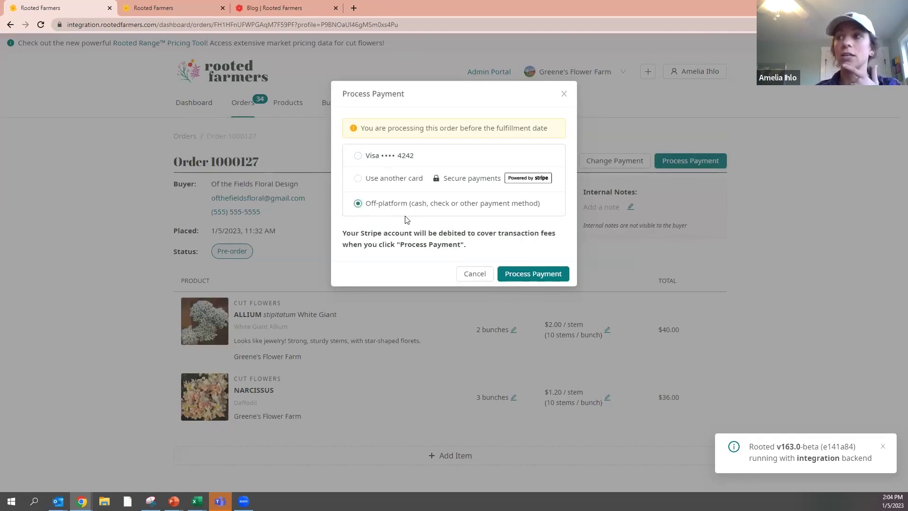
{"action": "left_click", "coordinate": [472, 272]}
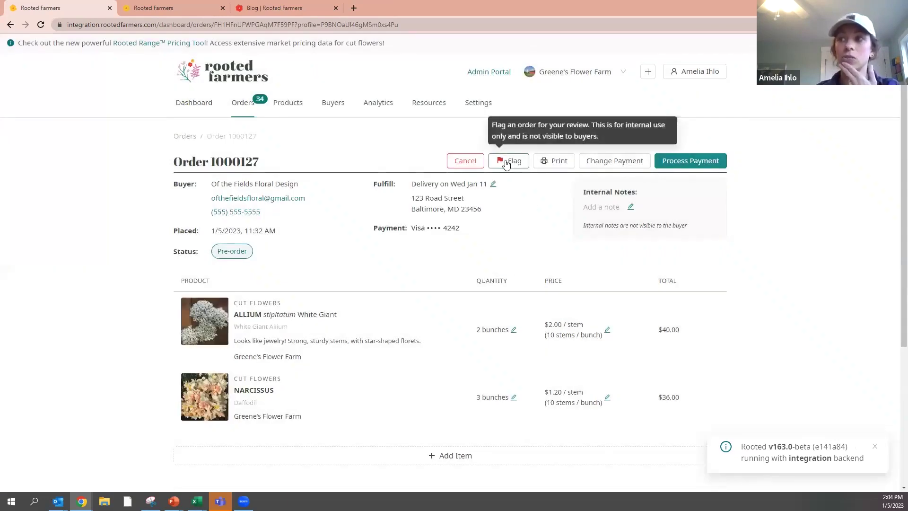
Flag the Of the Fields Floral Design order for internal review and check it in the open orders list.
{"action": "left_click", "coordinate": [505, 161]}
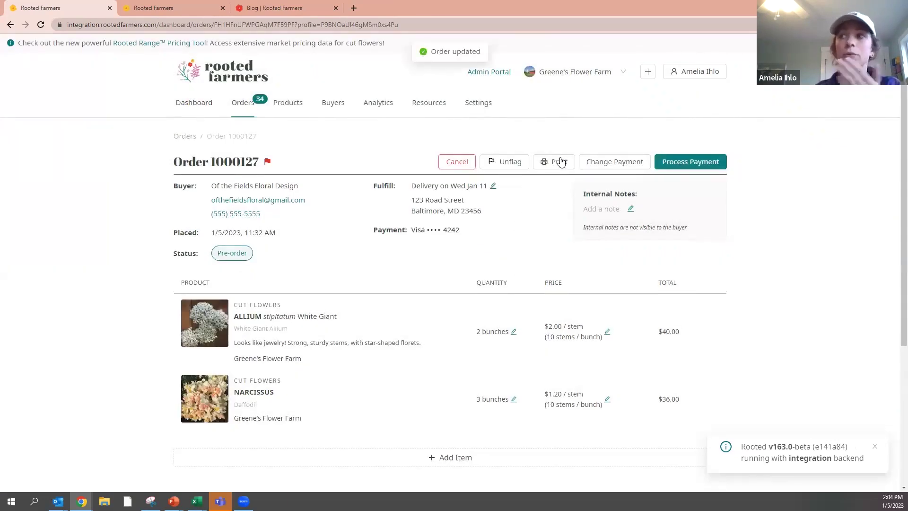
{"action": "left_click", "coordinate": [246, 109]}
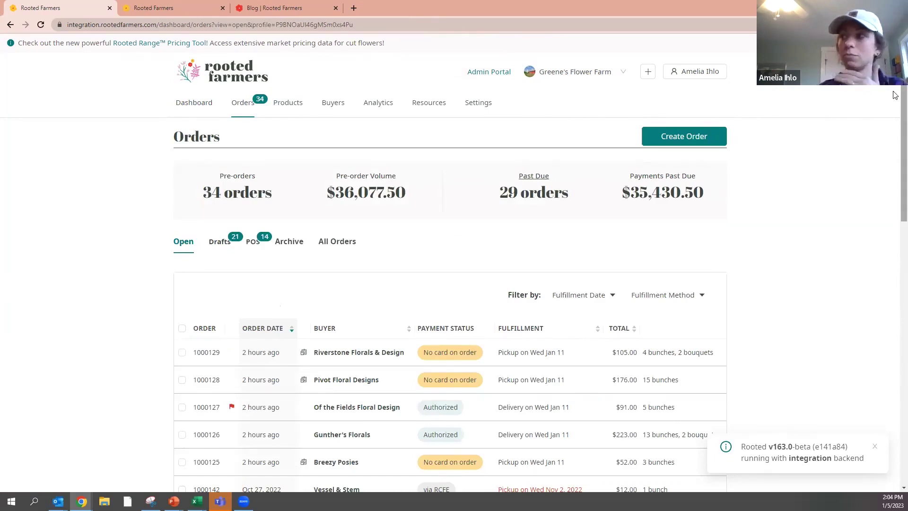
{"action": "scroll", "coordinate": [877, 213], "scroll_direction": "down", "scroll_amount": 7}
{"action": "scroll", "coordinate": [848, 114], "scroll_direction": "up", "scroll_amount": 5}
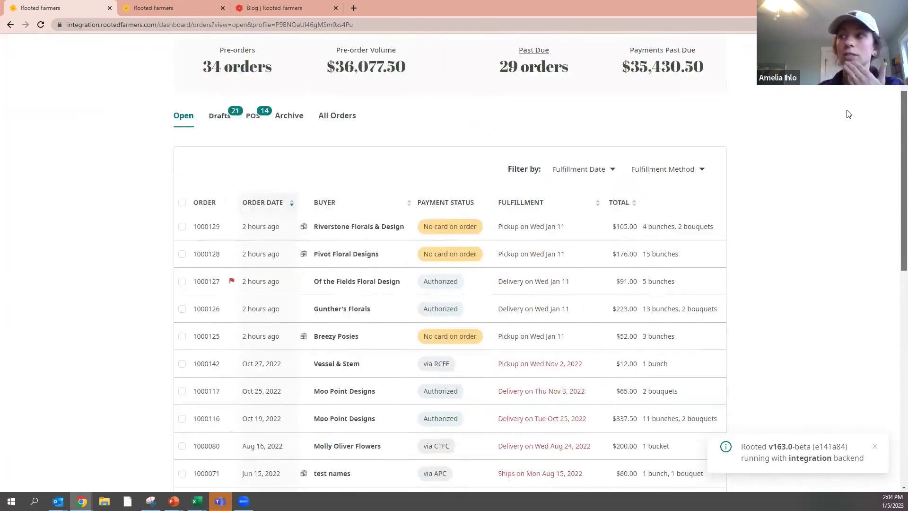
{"action": "scroll", "coordinate": [849, 114], "scroll_direction": "up", "scroll_amount": 2}
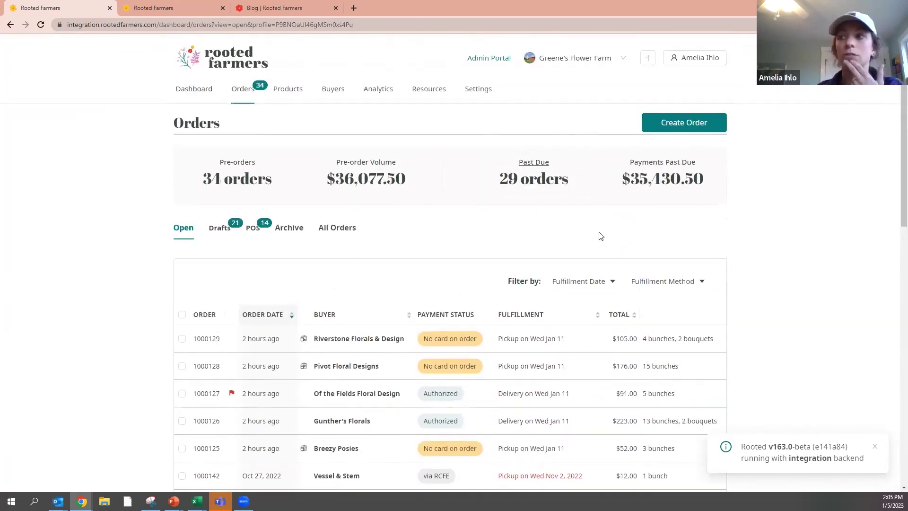
Open a new draft order, look over its wholesale customer choices and pickup date options, and return to the orders without creating it.
{"action": "left_click", "coordinate": [681, 124]}
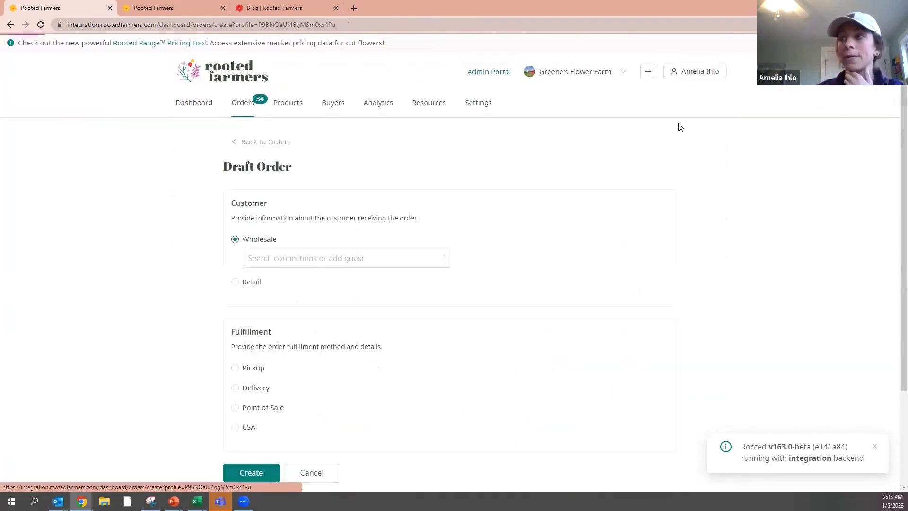
{"action": "left_click", "coordinate": [255, 258]}
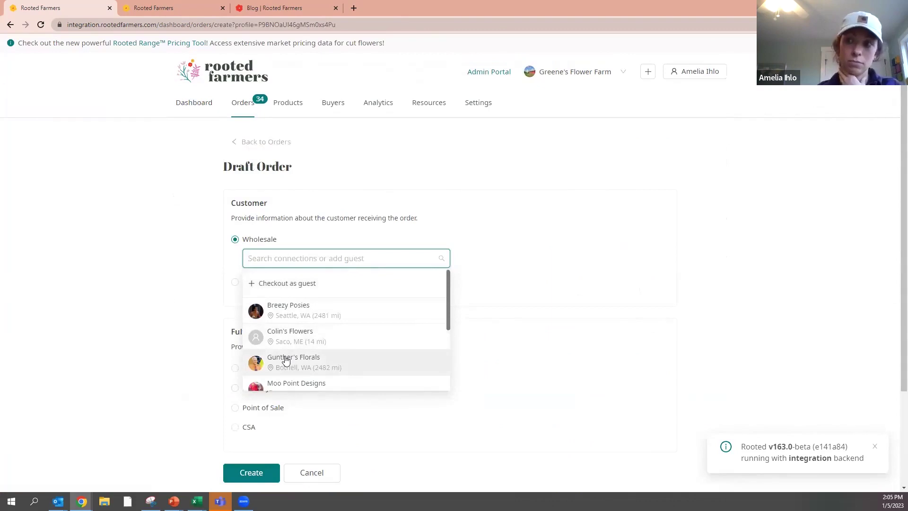
{"action": "left_click", "coordinate": [208, 310]}
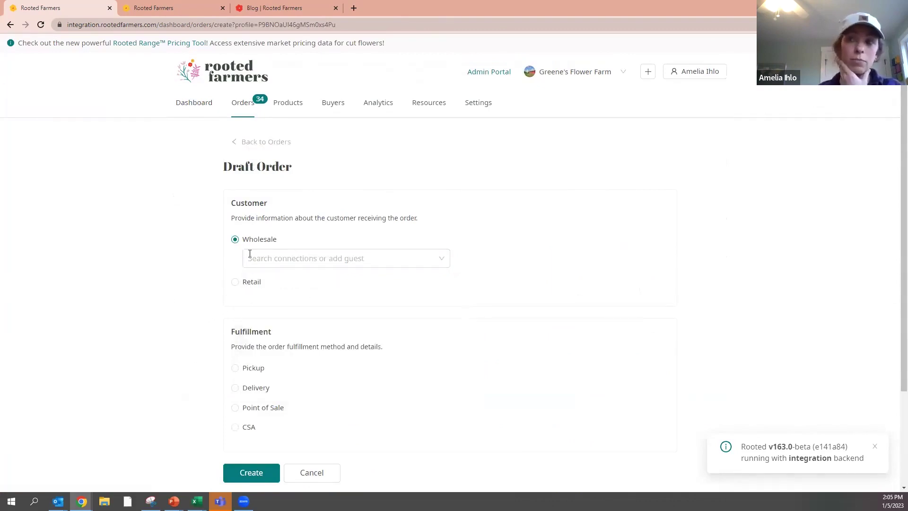
{"action": "left_click", "coordinate": [253, 368]}
{"action": "left_click", "coordinate": [271, 385]}
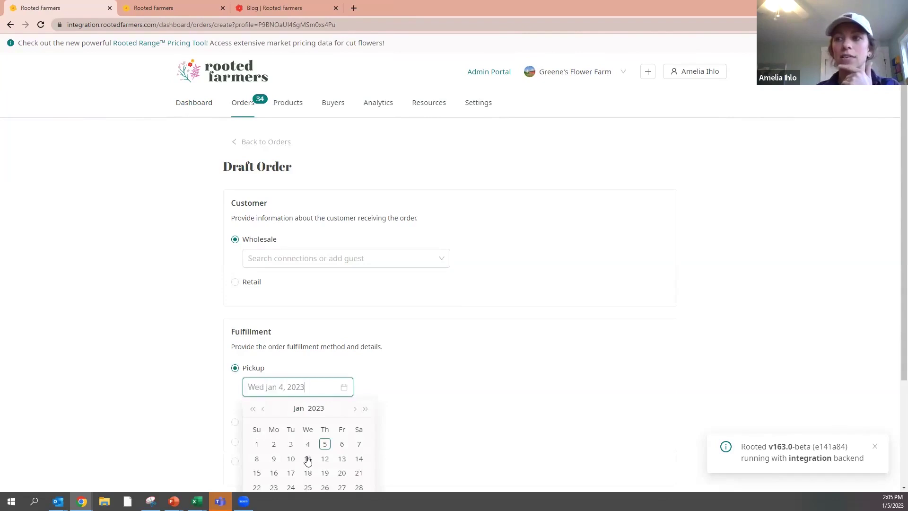
{"action": "left_click", "coordinate": [191, 362]}
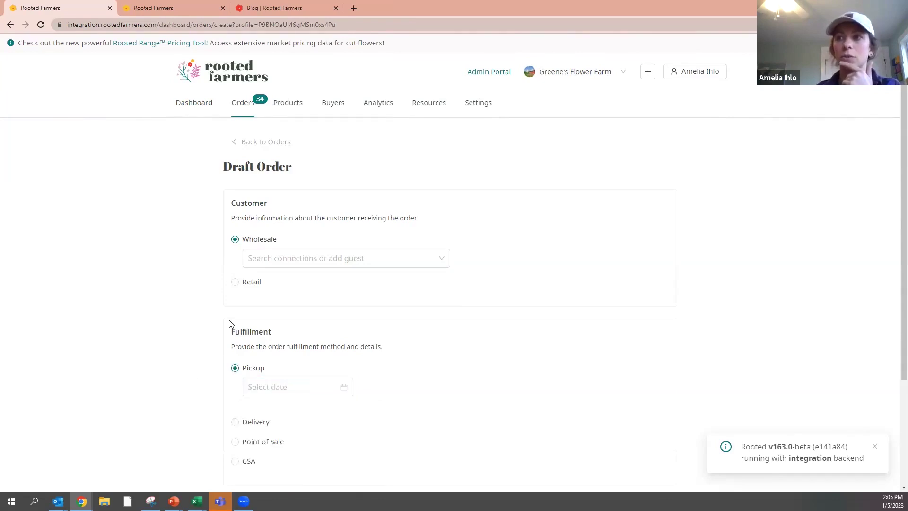
{"action": "left_click", "coordinate": [240, 142]}
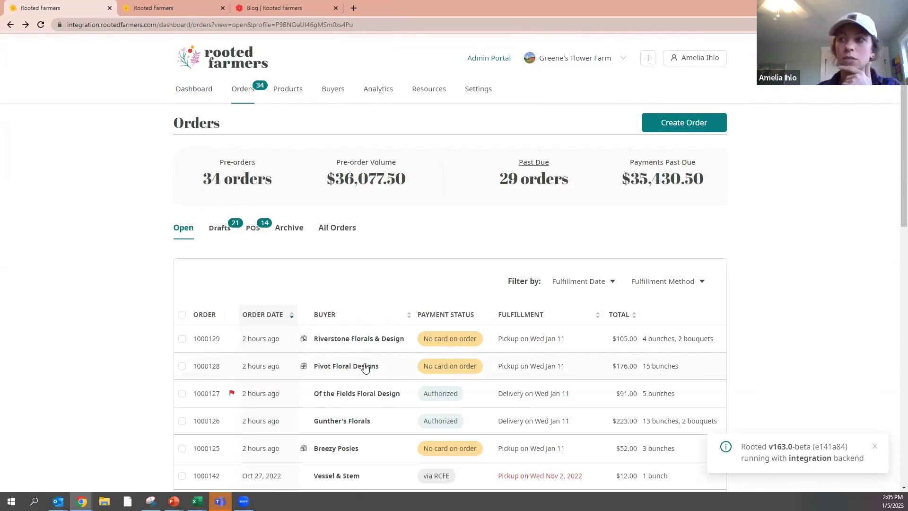
Open the Pivot Floral Designs order and look over its internal notes and ordered items.
{"action": "left_click", "coordinate": [366, 367]}
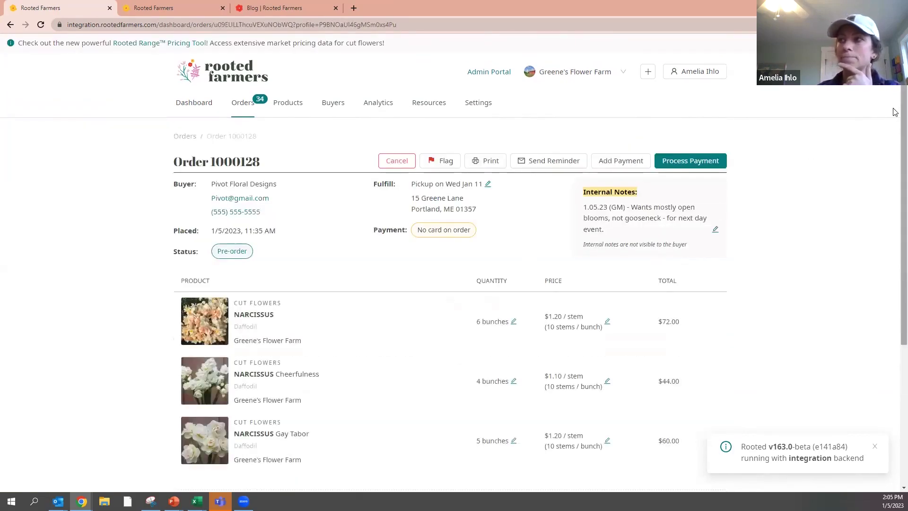
{"action": "scroll", "coordinate": [894, 199], "scroll_direction": "down", "scroll_amount": 3}
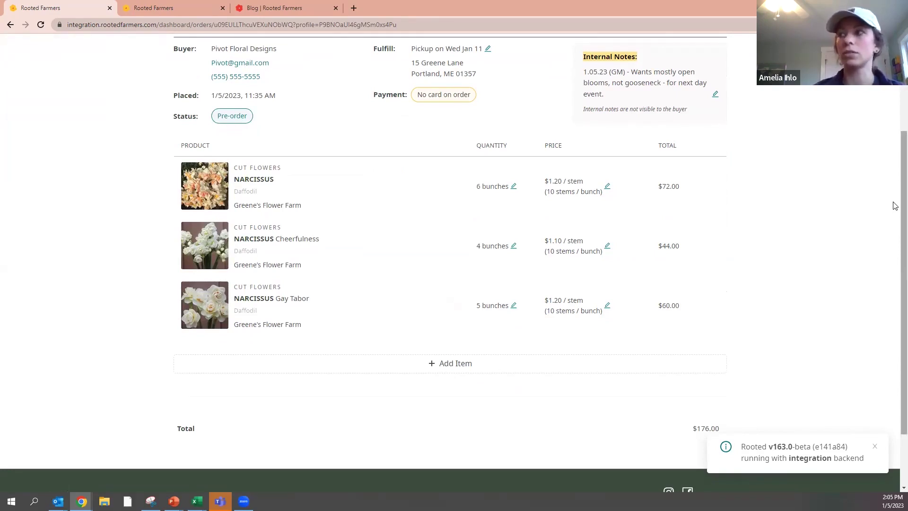
Switch to the Phoebe's Farm & Garden account and examine last year's sales volume, orders and stems sold in its analytics overview.
{"action": "scroll", "coordinate": [895, 203], "scroll_direction": "up", "scroll_amount": 3}
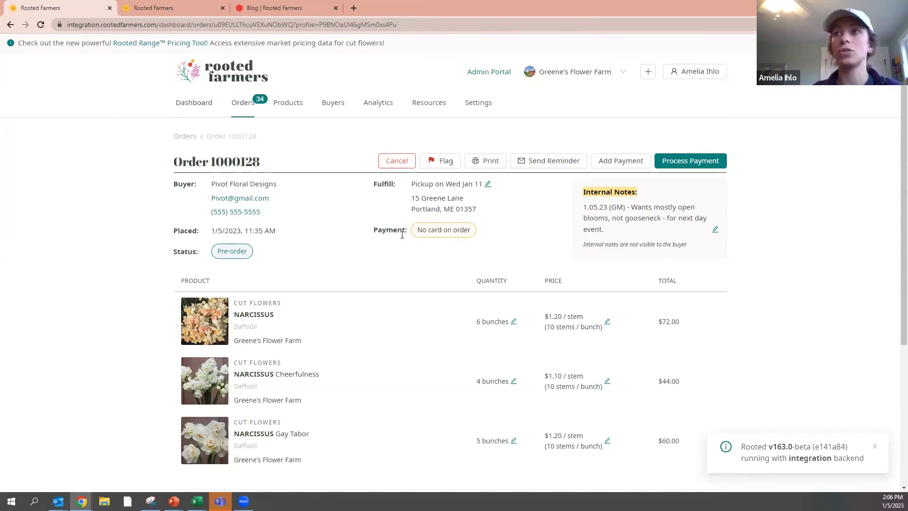
{"action": "left_click", "coordinate": [187, 6]}
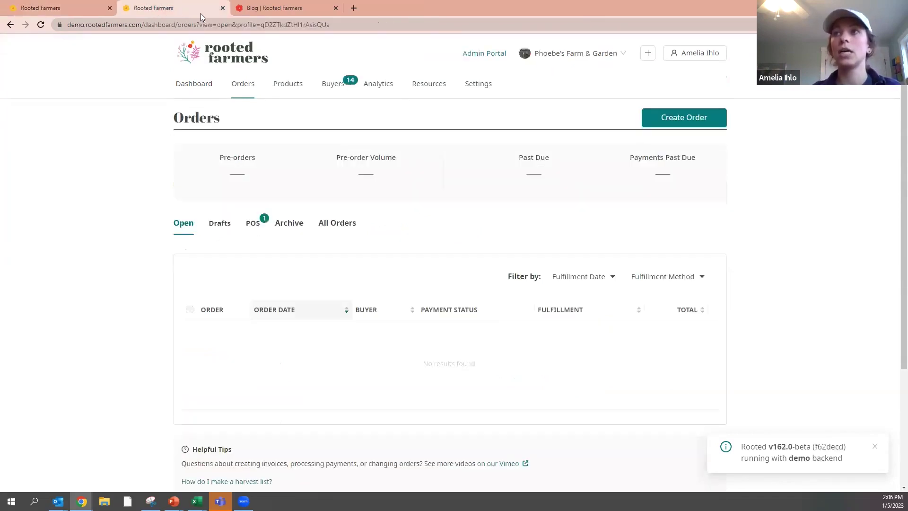
{"action": "left_click", "coordinate": [386, 90]}
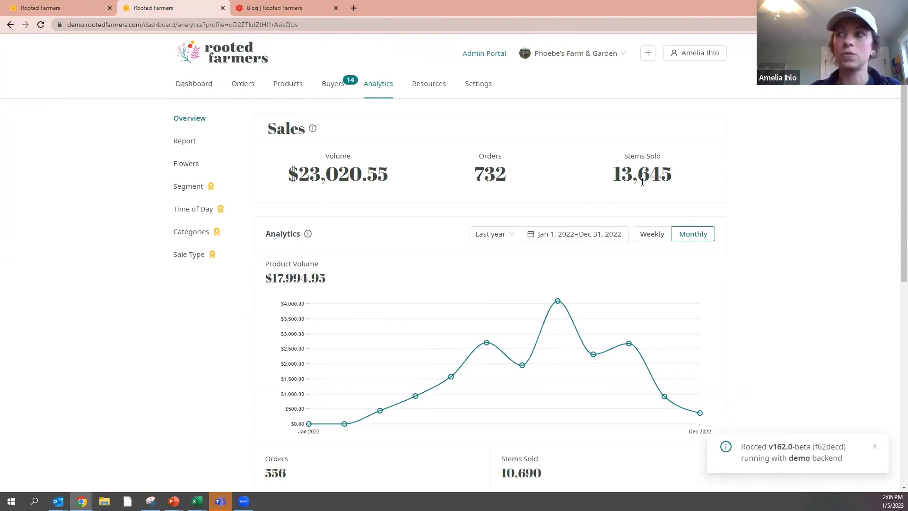
{"action": "scroll", "coordinate": [891, 142], "scroll_direction": "down", "scroll_amount": 2}
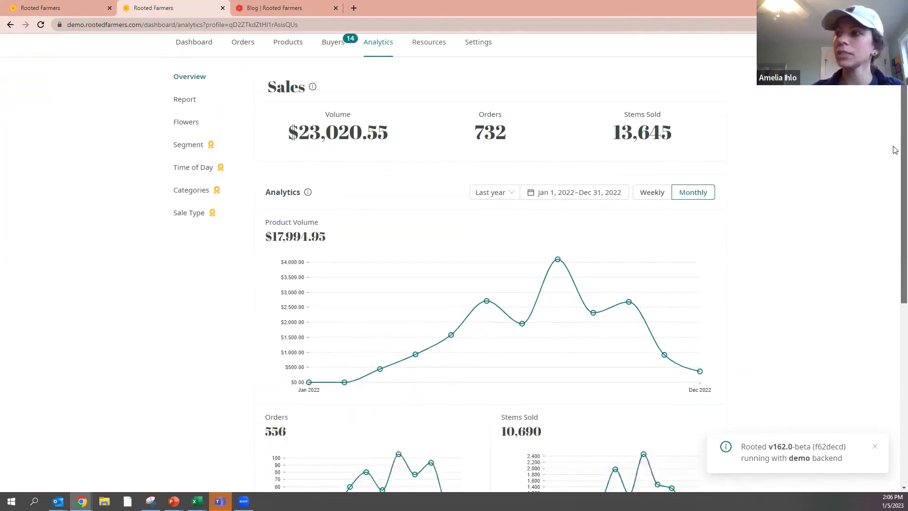
{"action": "scroll", "coordinate": [893, 171], "scroll_direction": "down", "scroll_amount": 1}
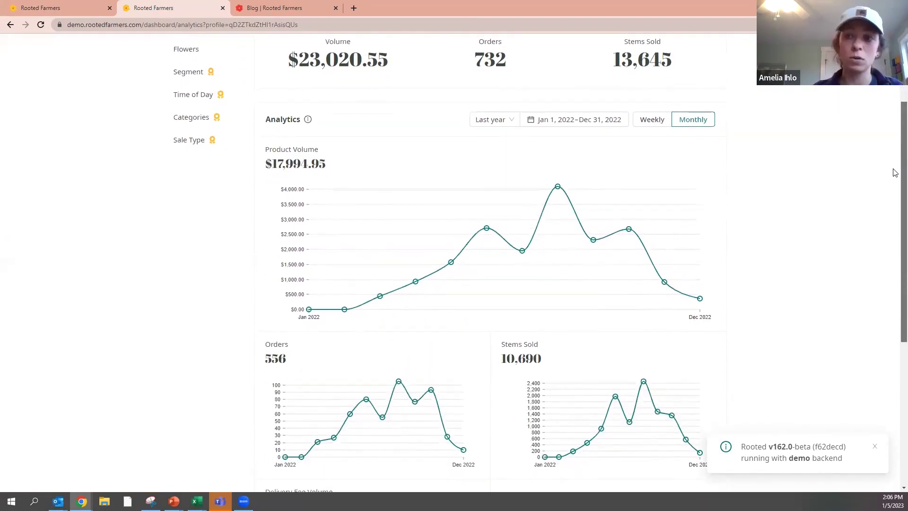
{"action": "scroll", "coordinate": [894, 177], "scroll_direction": "down", "scroll_amount": 1}
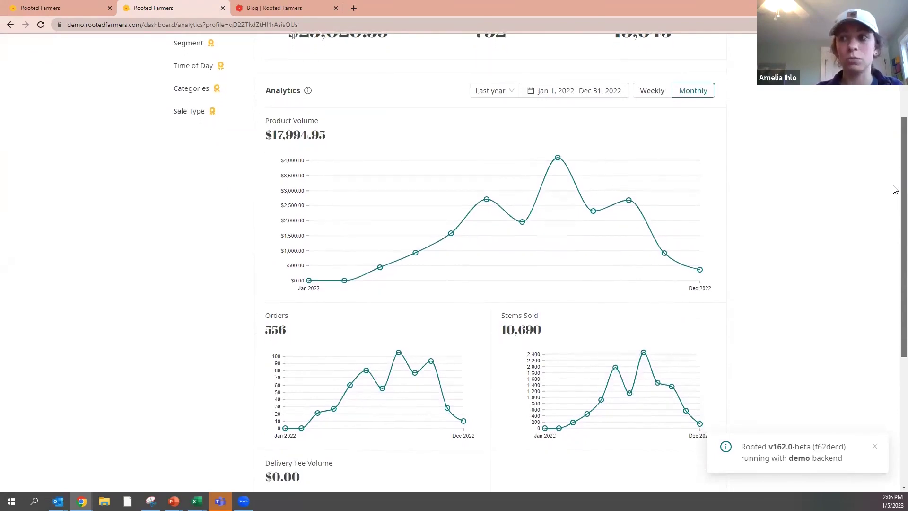
{"action": "scroll", "coordinate": [895, 192], "scroll_direction": "down", "scroll_amount": 2}
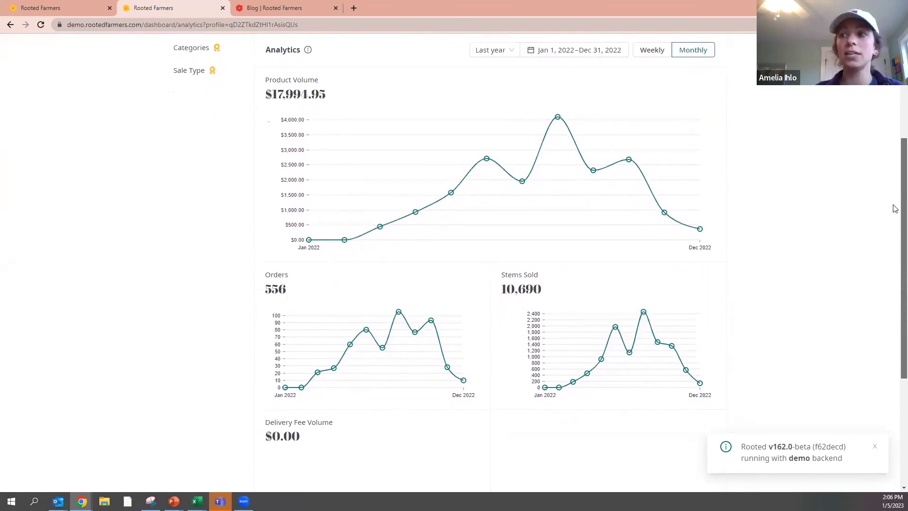
View the analytics charts with weekly grouping and return them to monthly.
{"action": "scroll", "coordinate": [893, 205], "scroll_direction": "up", "scroll_amount": 2}
{"action": "scroll", "coordinate": [894, 188], "scroll_direction": "up", "scroll_amount": 2}
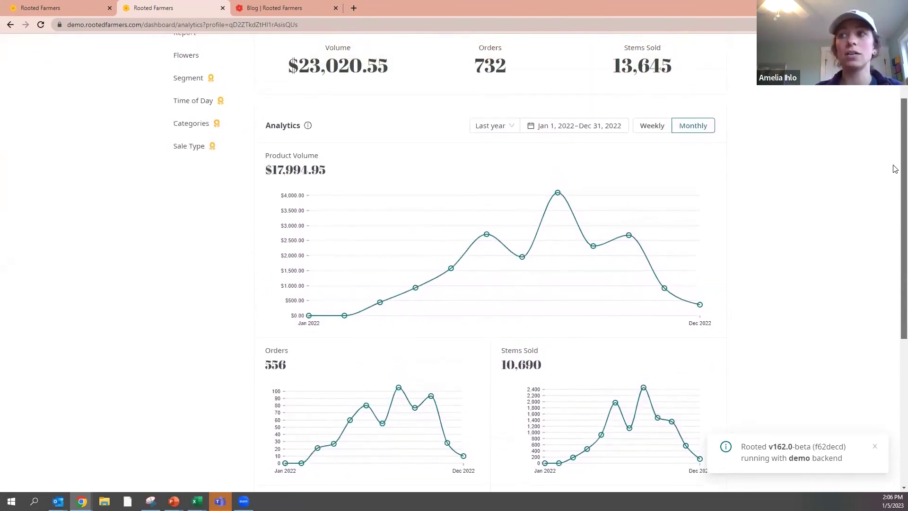
{"action": "scroll", "coordinate": [894, 166], "scroll_direction": "up", "scroll_amount": 1}
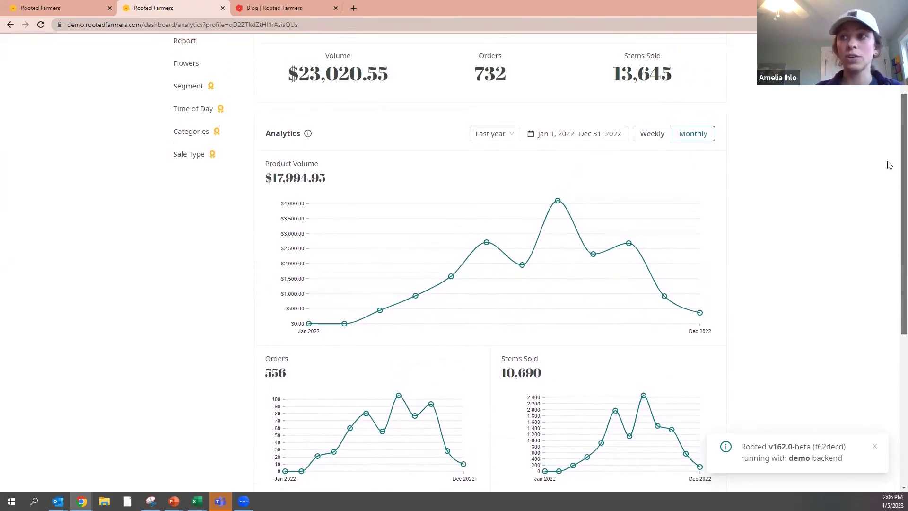
{"action": "scroll", "coordinate": [882, 151], "scroll_direction": "up", "scroll_amount": 3}
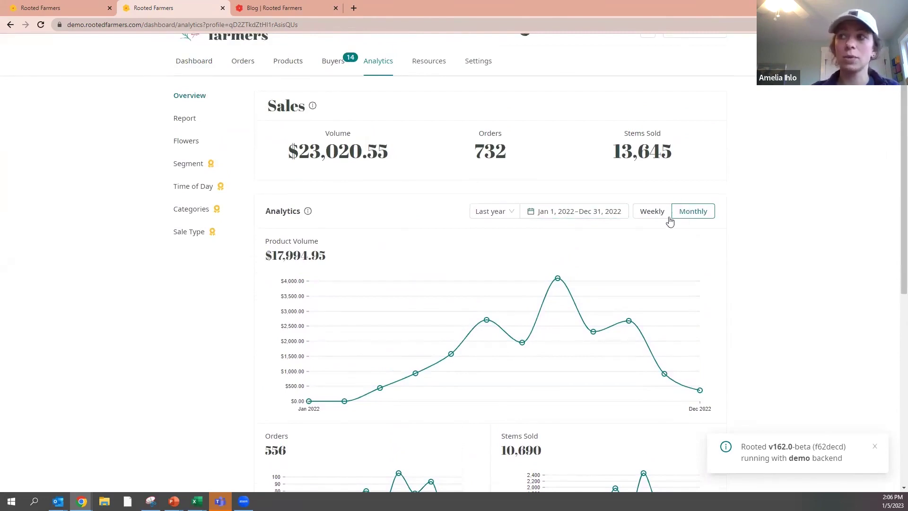
{"action": "left_click", "coordinate": [652, 212]}
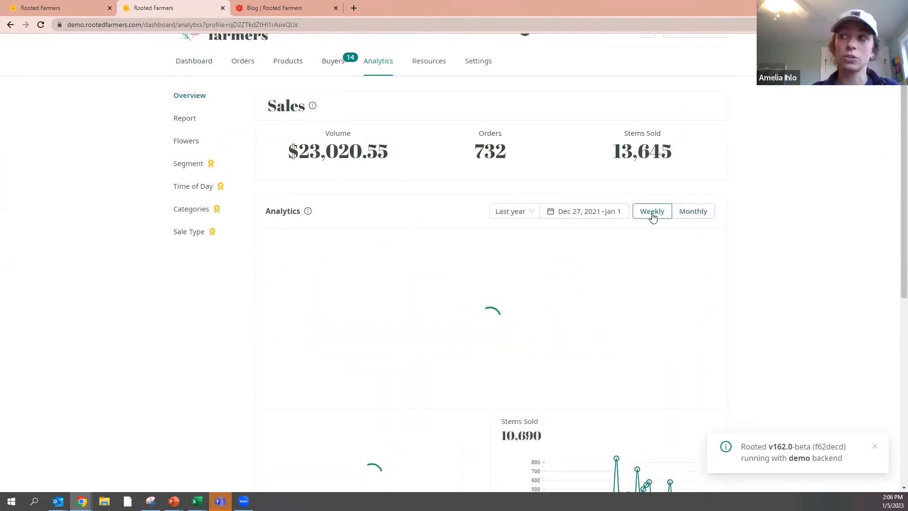
{"action": "left_click", "coordinate": [690, 217]}
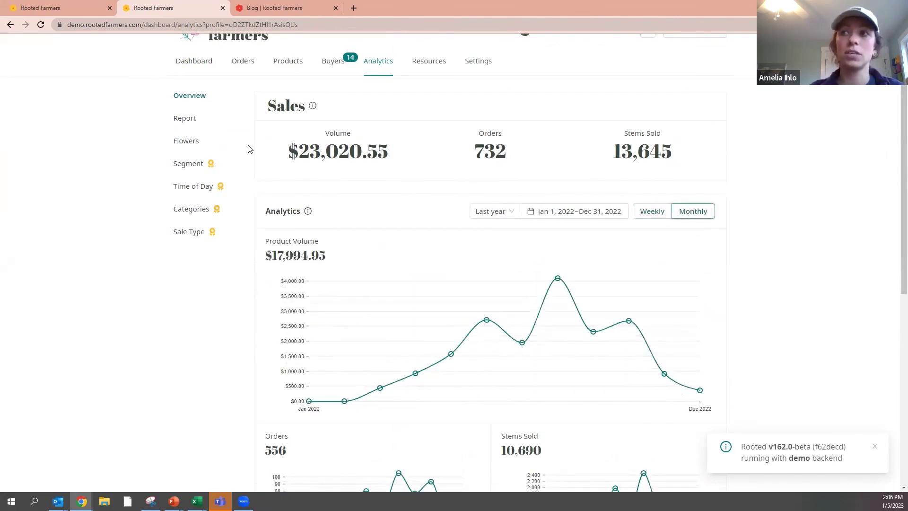
Open the year-to-date sales report for Phoebe's Farm & Garden and group it by buyer.
{"action": "left_click", "coordinate": [187, 122]}
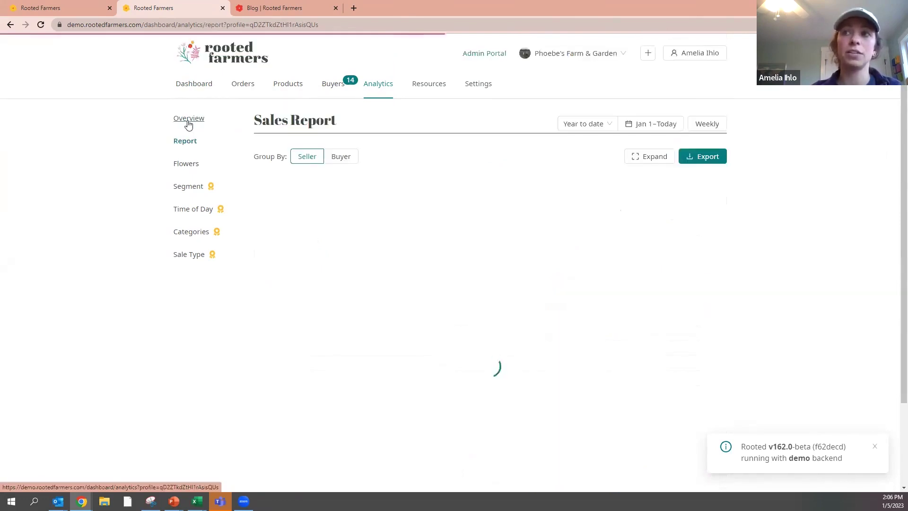
{"action": "left_click", "coordinate": [342, 157]}
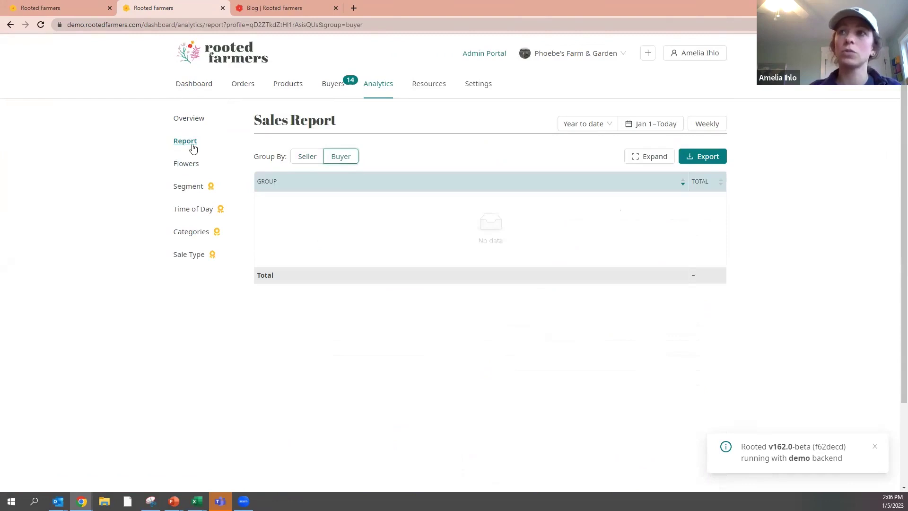
Switch to the Greene's Flower Farm account and look in its analytics for the sales overview and report.
{"action": "left_click", "coordinate": [44, 8]}
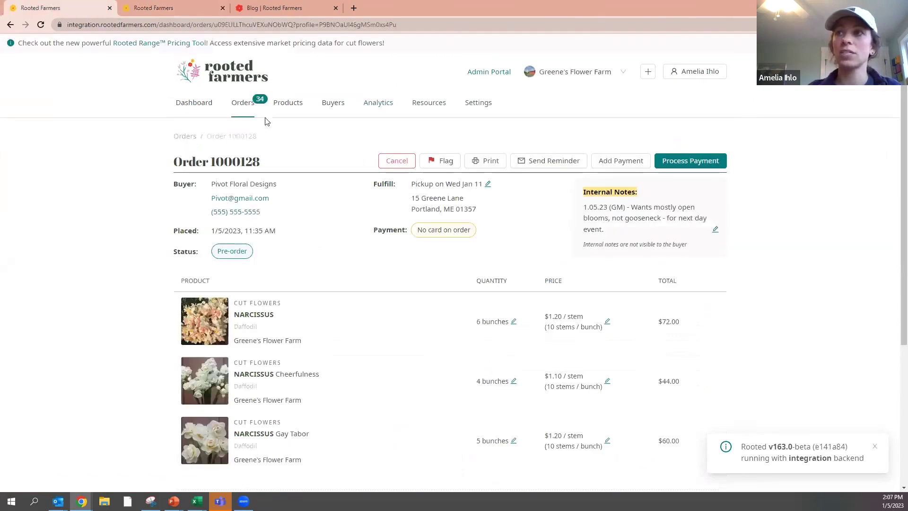
{"action": "left_click", "coordinate": [368, 108]}
{"action": "left_click", "coordinate": [189, 163]}
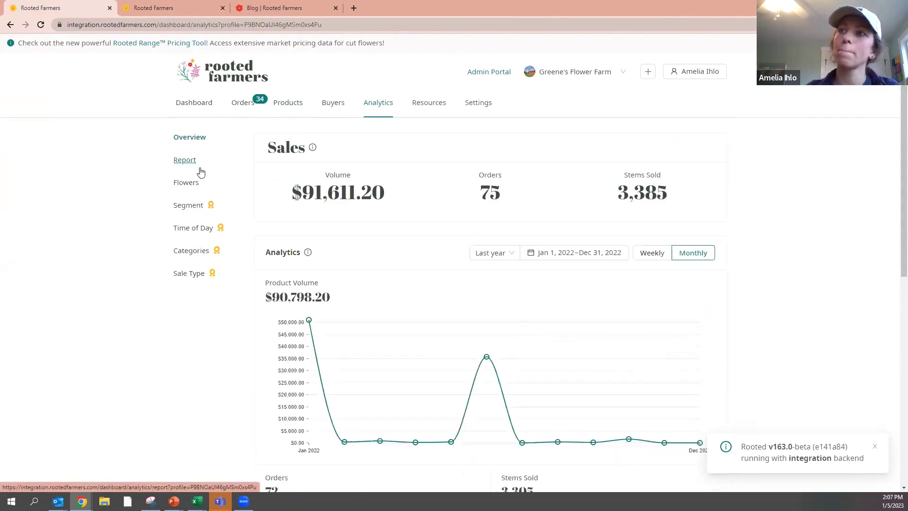
Return to the Phoebe's Farm & Garden account and examine its all-time flower sales by flower type.
{"action": "left_click", "coordinate": [161, 7]}
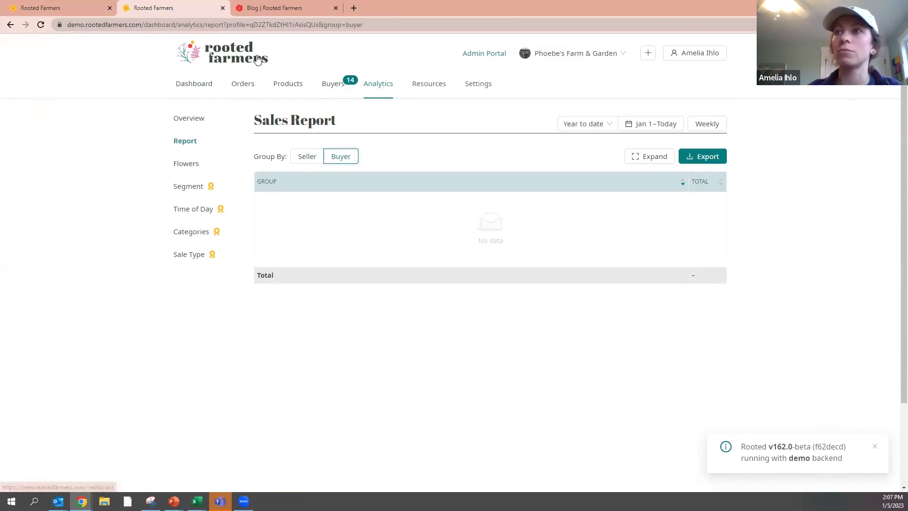
{"action": "left_click", "coordinate": [191, 163]}
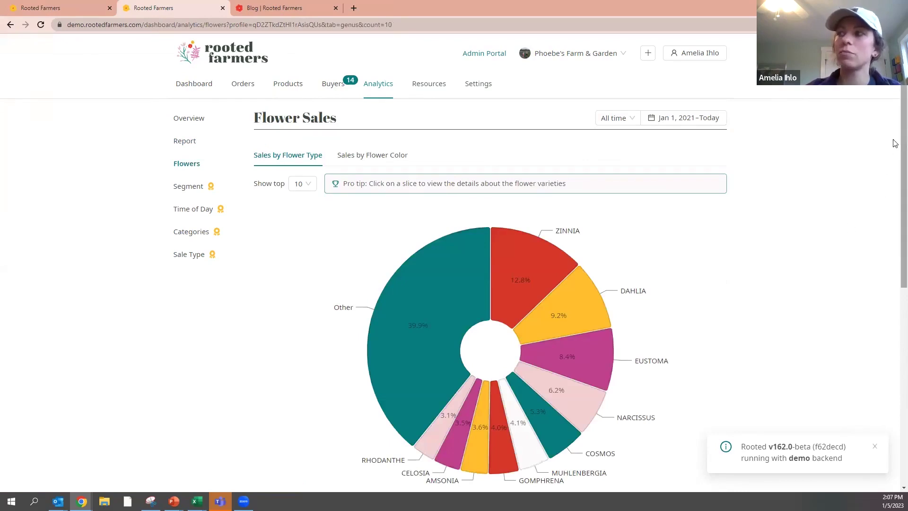
{"action": "scroll", "coordinate": [895, 156], "scroll_direction": "down", "scroll_amount": 2}
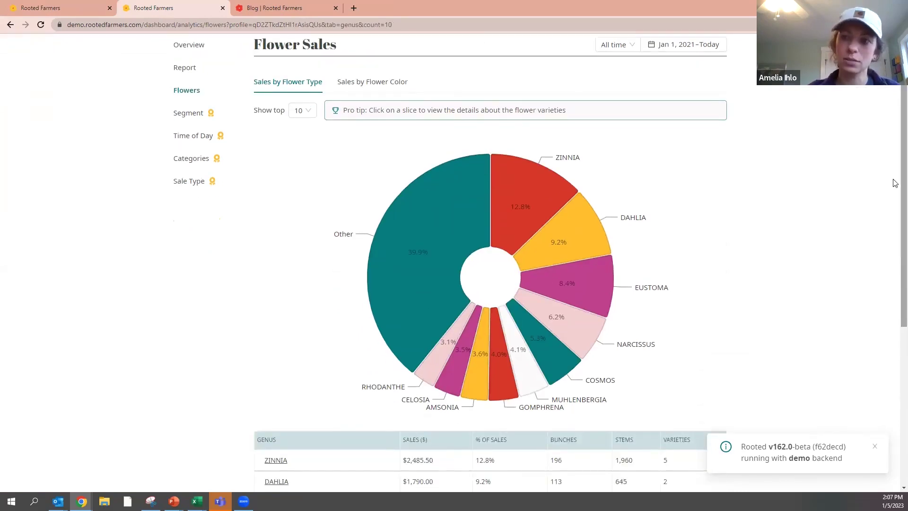